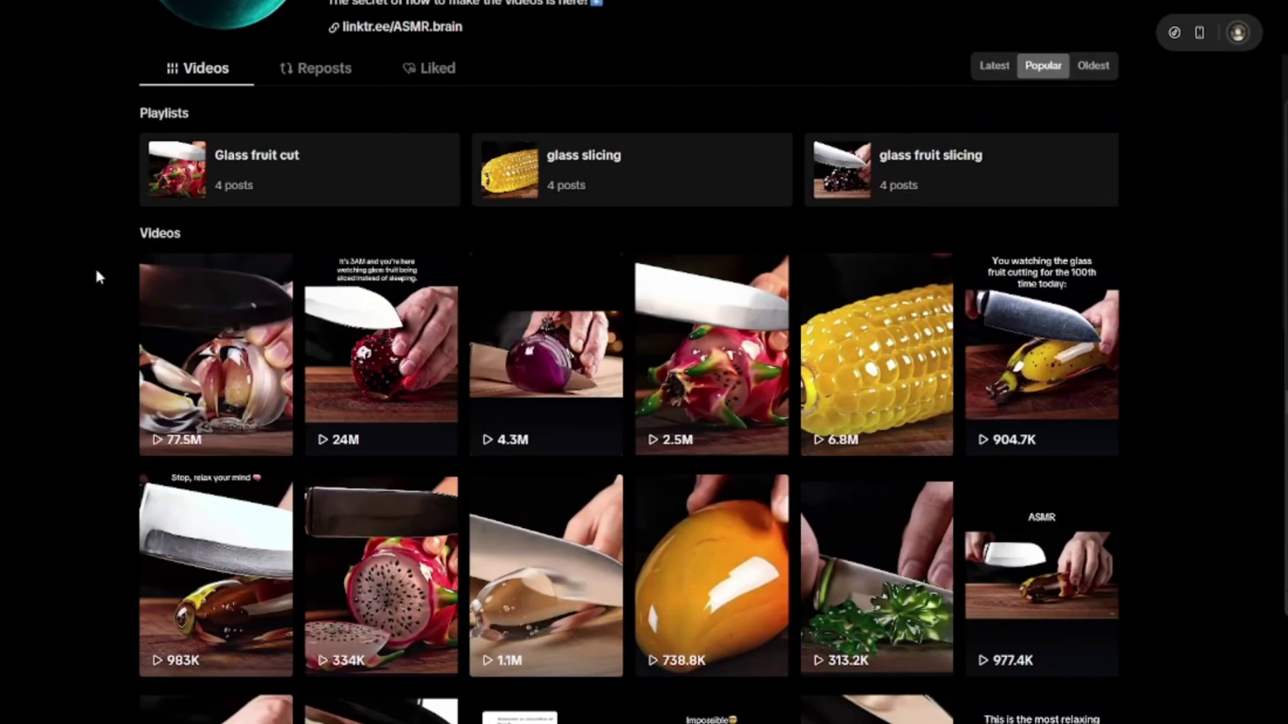
- Scroll through the TikTok creator's glass fruit cutting ASMR video grid and playlists
scroll(100, 277, down, 10)
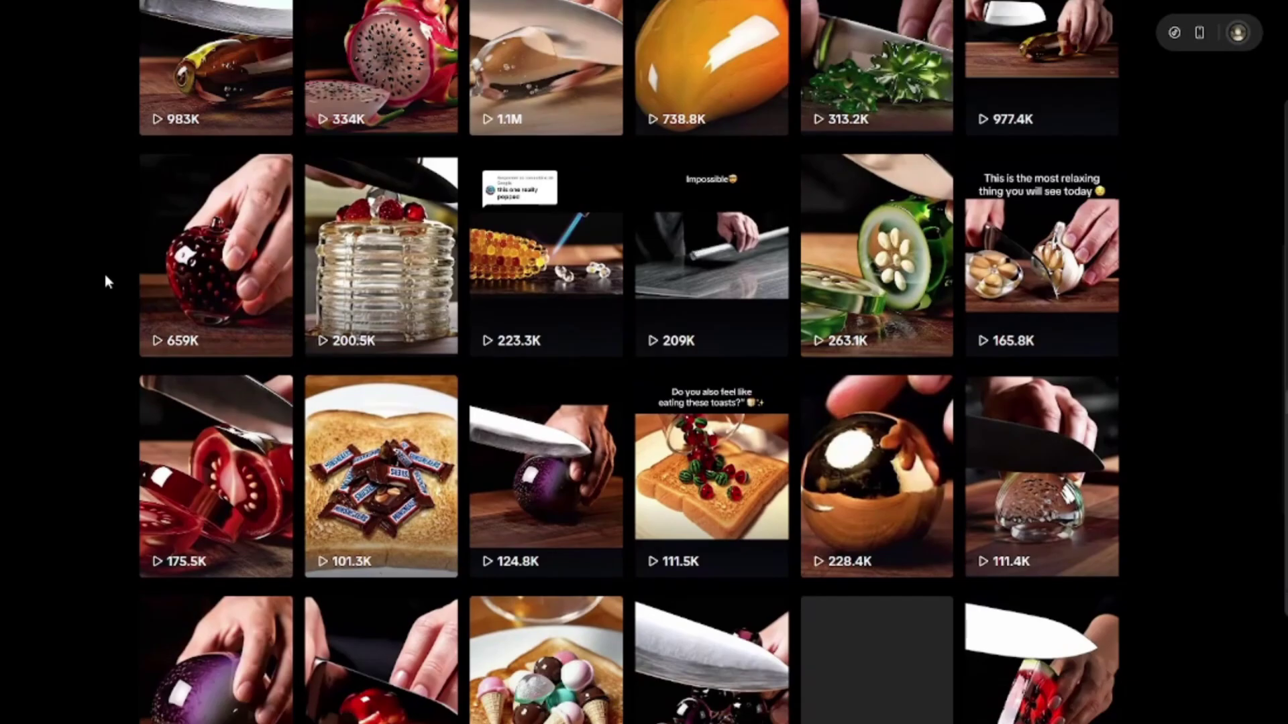
scroll(101, 288, down, 6)
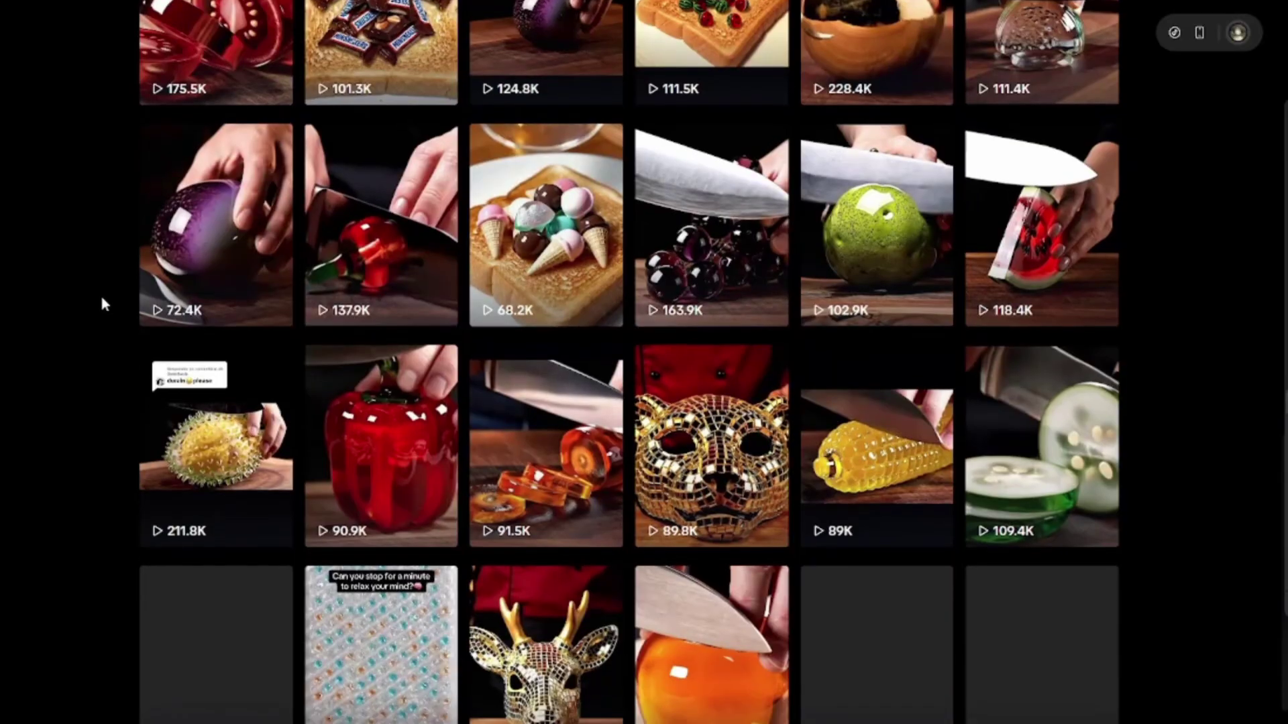
scroll(100, 303, up, 6)
scroll(97, 304, up, 9)
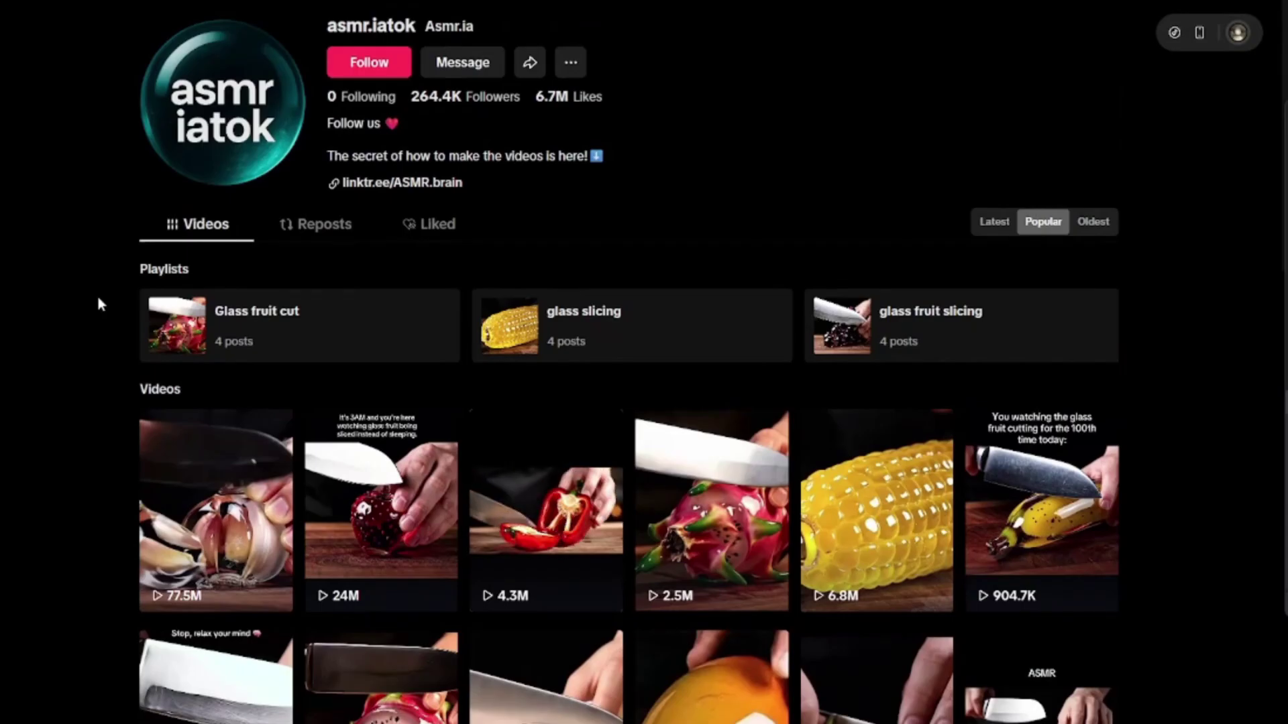
scroll(98, 303, down, 3)
scroll(98, 313, down, 3)
scroll(98, 313, down, 5)
scroll(97, 309, down, 6)
scroll(97, 308, up, 18)
scroll(92, 373, down, 3)
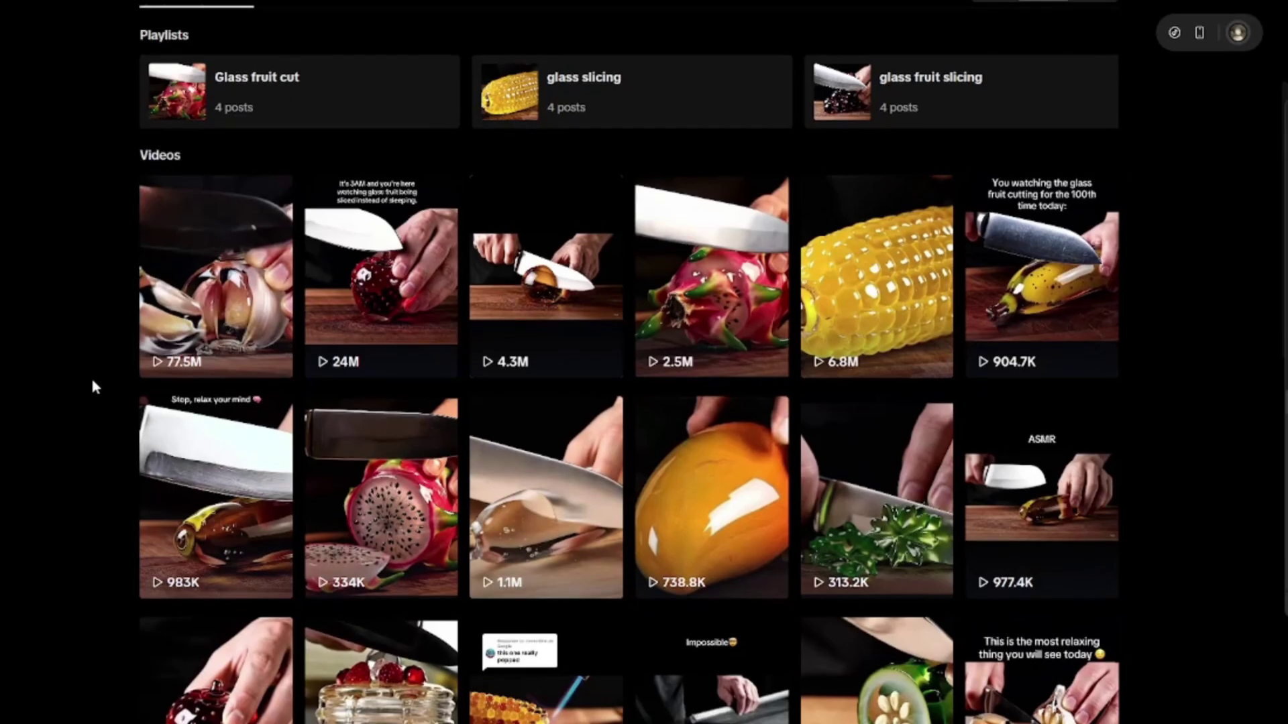
scroll(94, 384, up, 3)
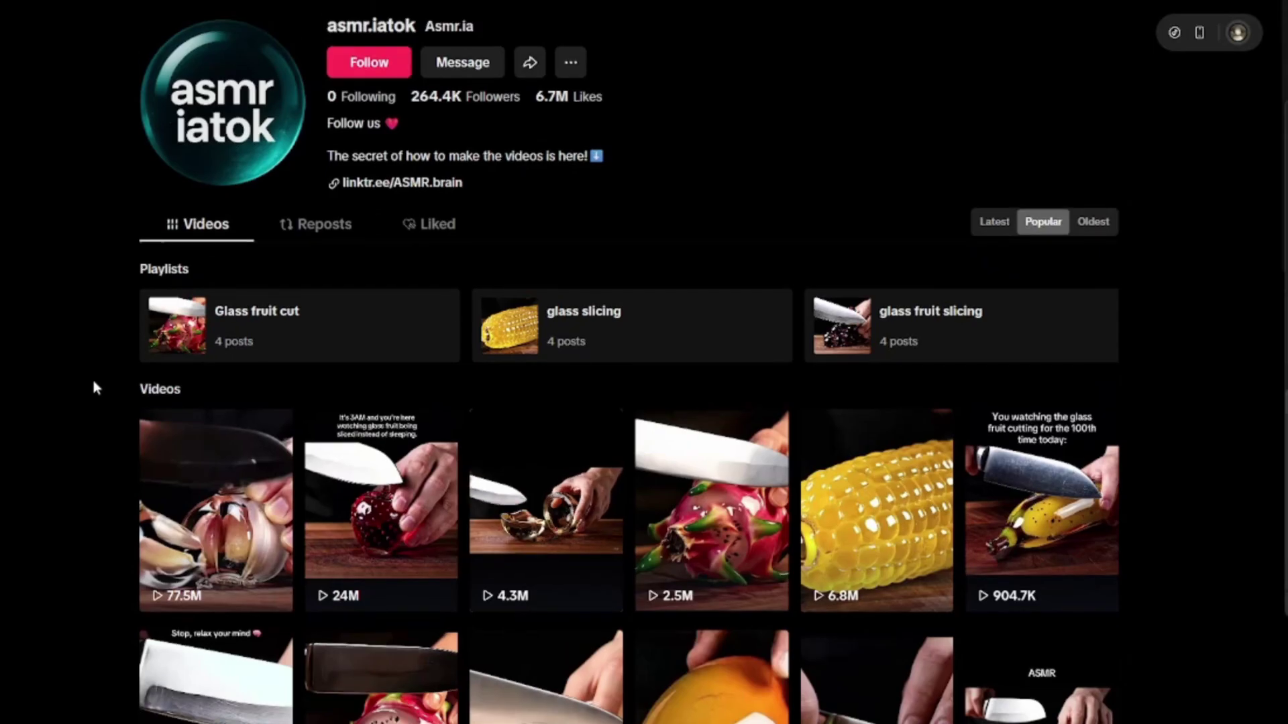
scroll(95, 387, down, 3)
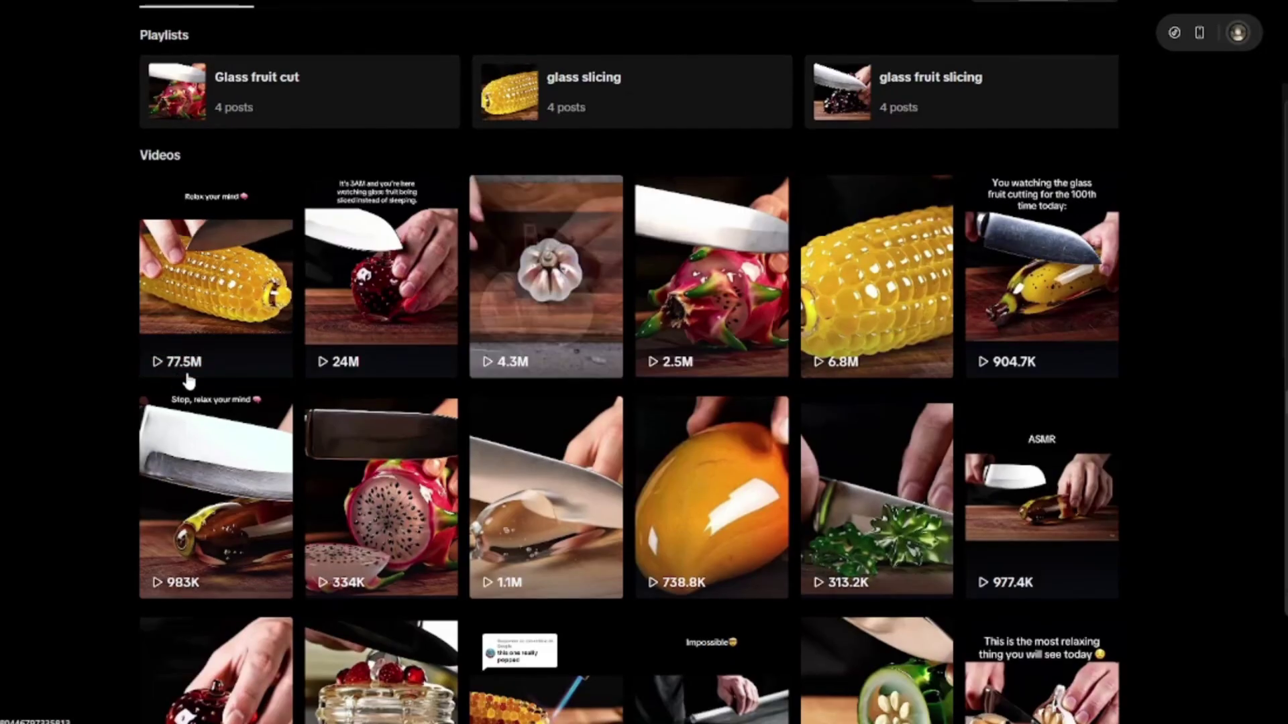
scroll(431, 368, up, 3)
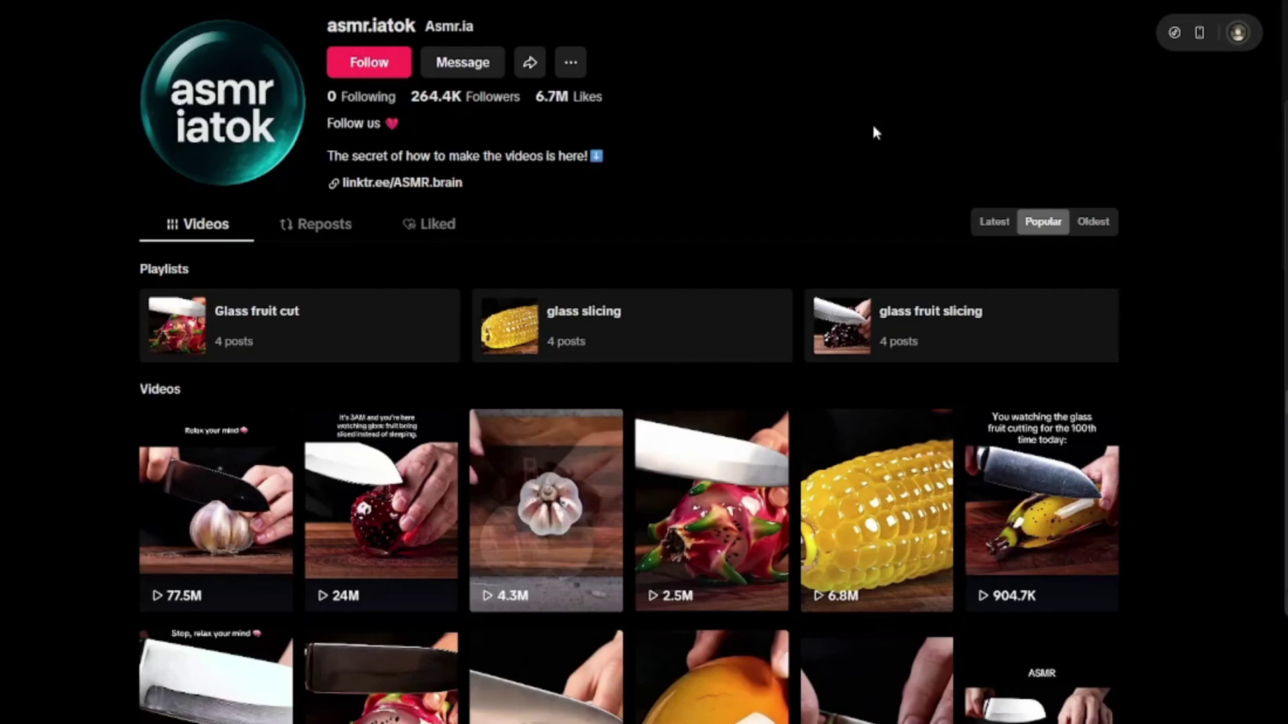
scroll(1153, 176, down, 10)
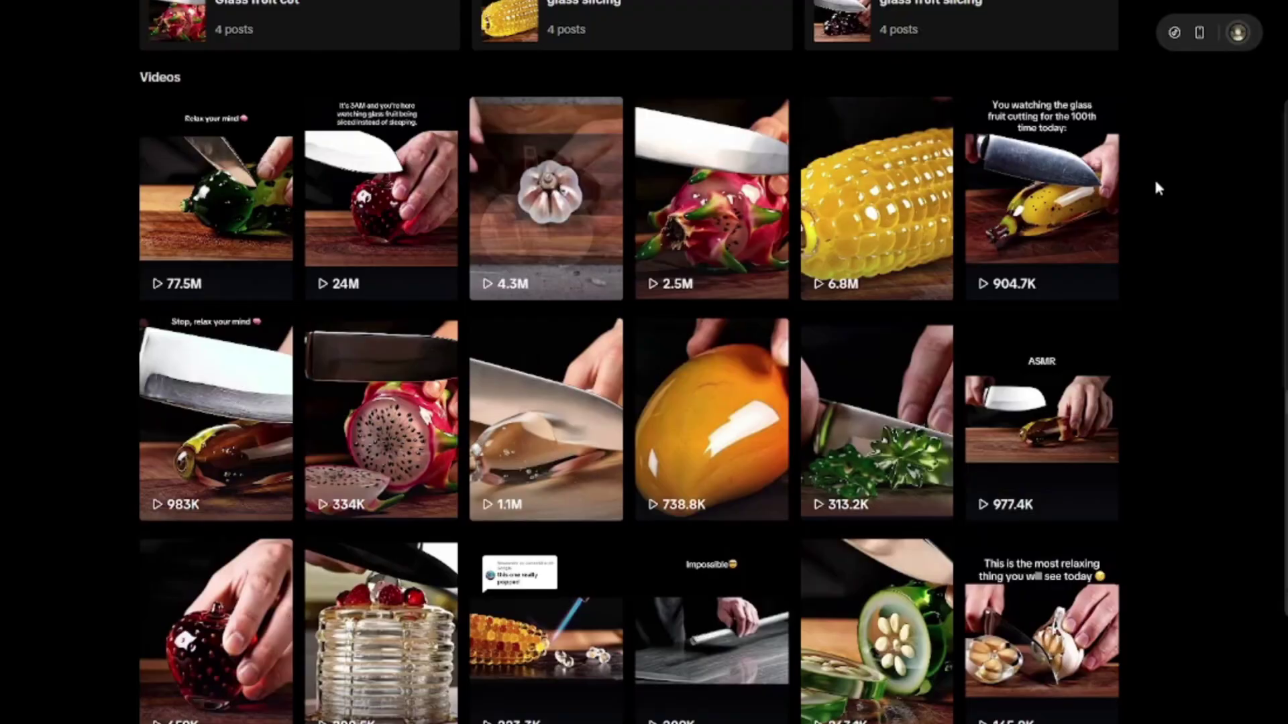
scroll(1160, 179, down, 6)
scroll(1161, 181, up, 13)
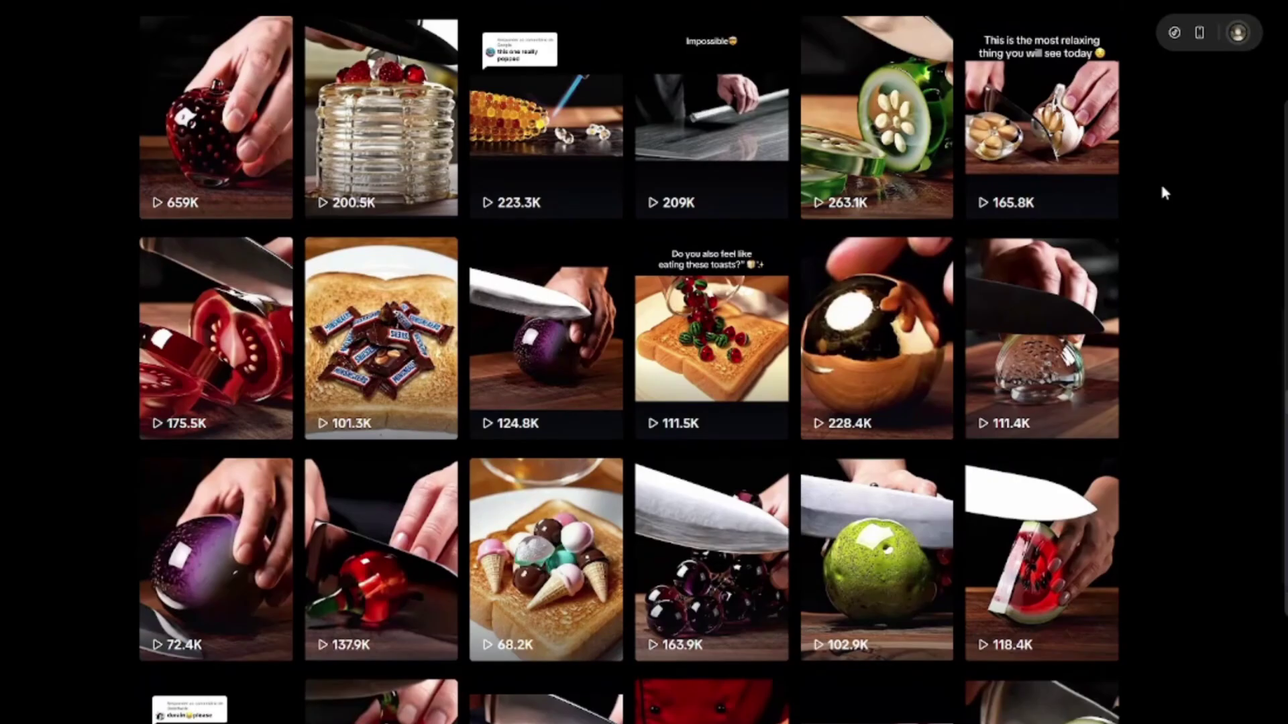
scroll(1162, 187, up, 2)
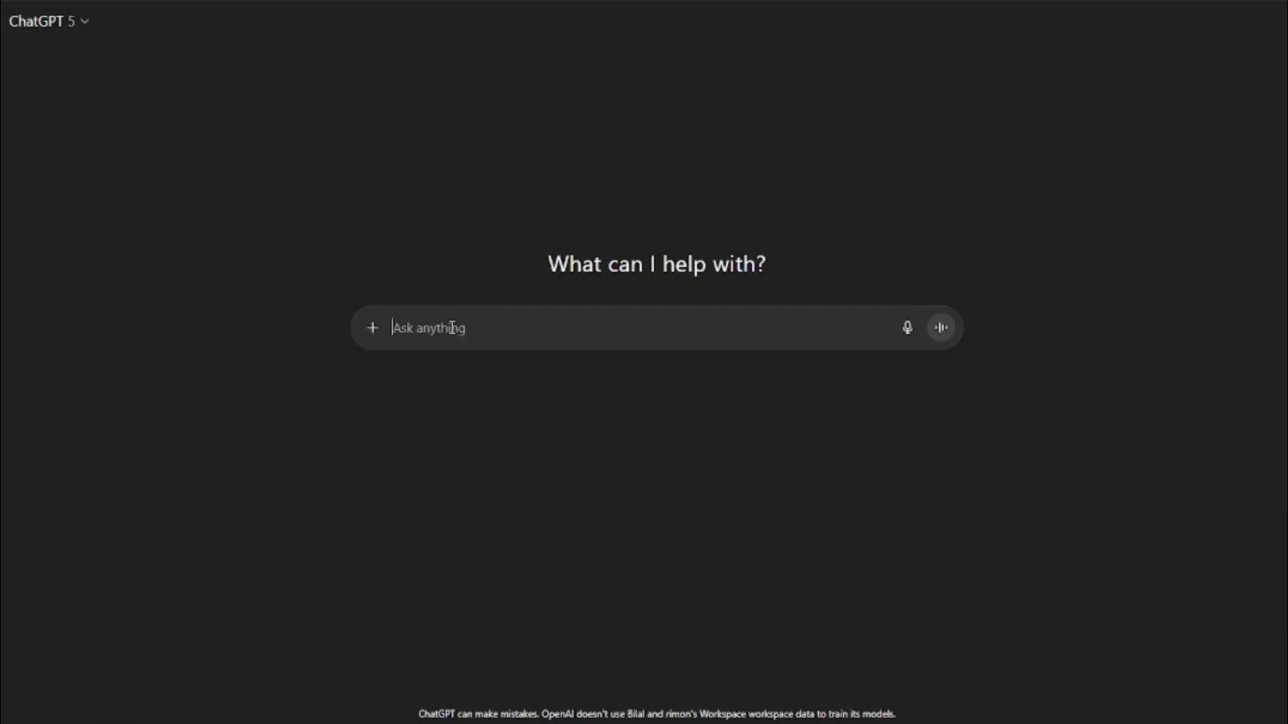
- Paste the TikTok glass-fruit video screenshot into the ChatGPT message box
key(ctrl+v)
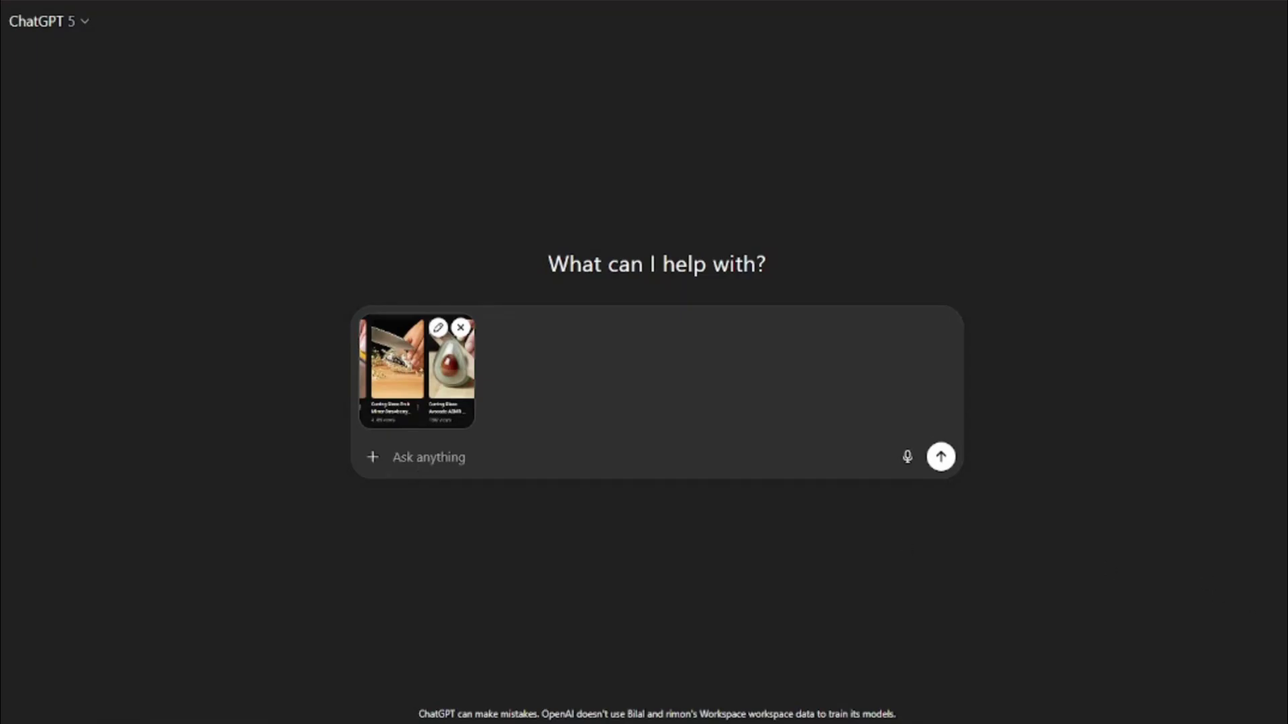
- Copy the full glass-fruit ASMR prompt text from Notepad into the ChatGPT message
key(alt+Tab)
drag(921, 231, 622, 103)
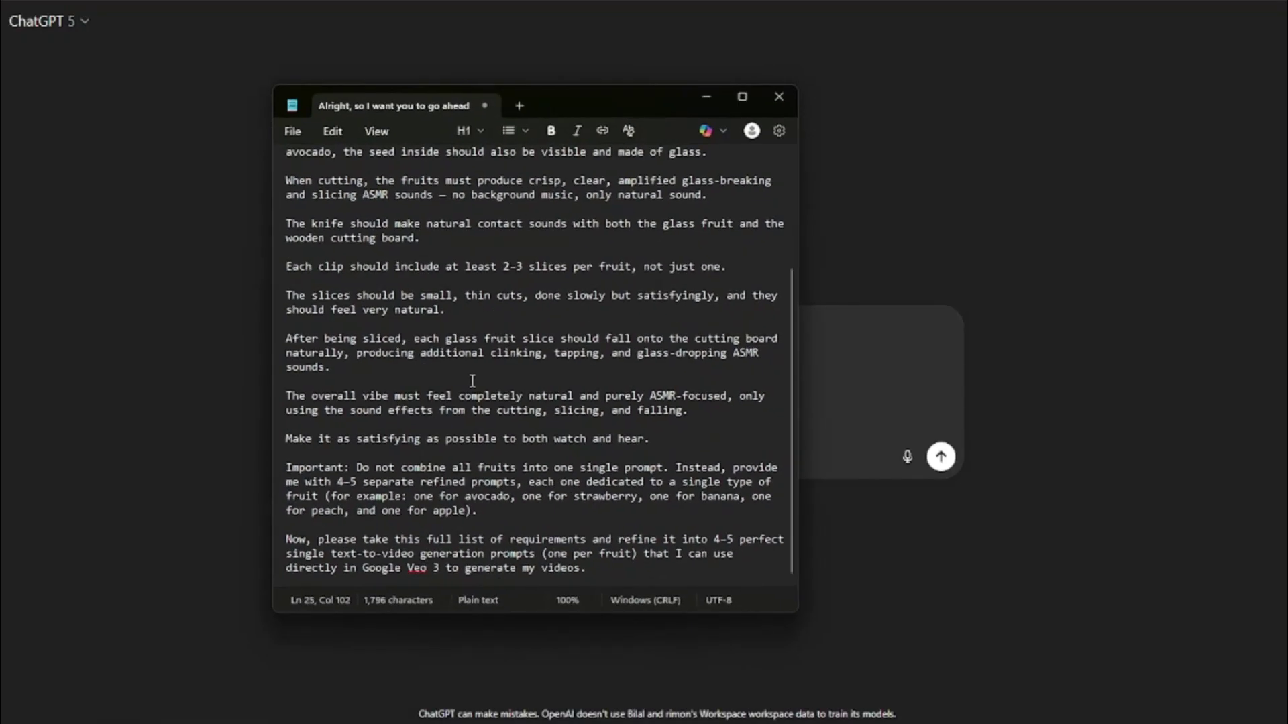
scroll(473, 381, up, 3)
scroll(381, 279, down, 3)
scroll(386, 310, up, 3)
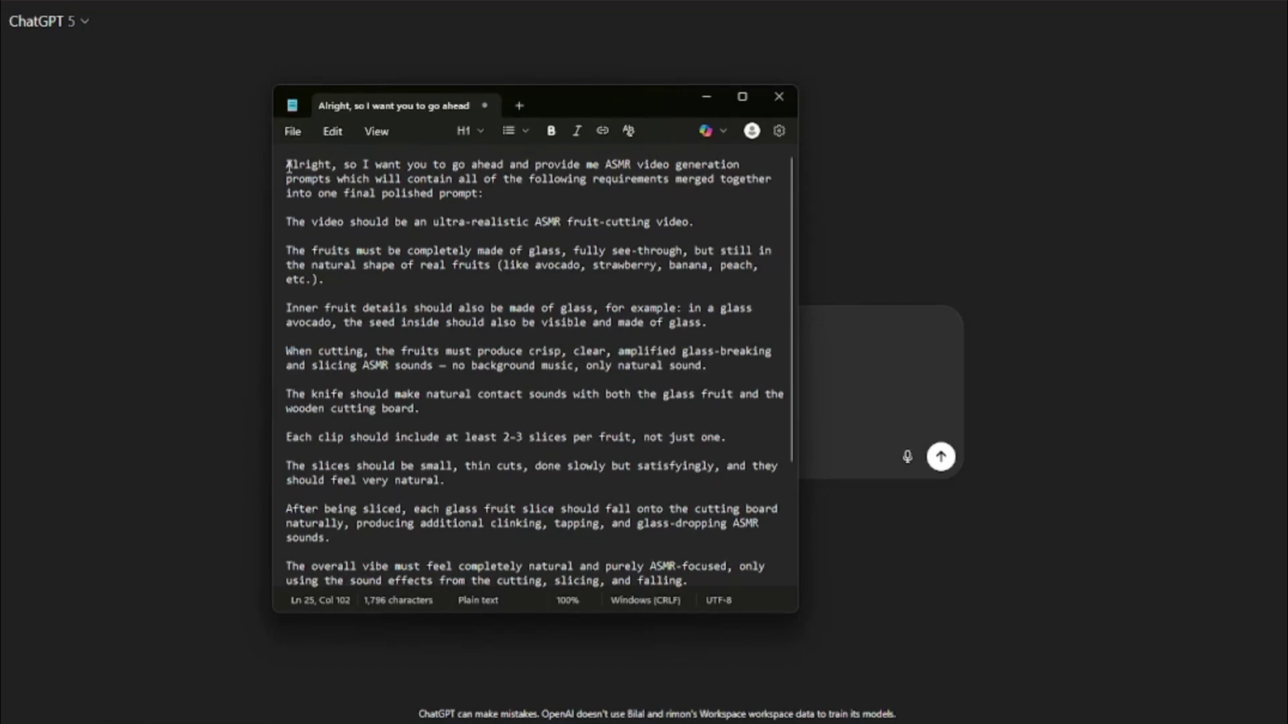
drag(289, 167, 734, 604)
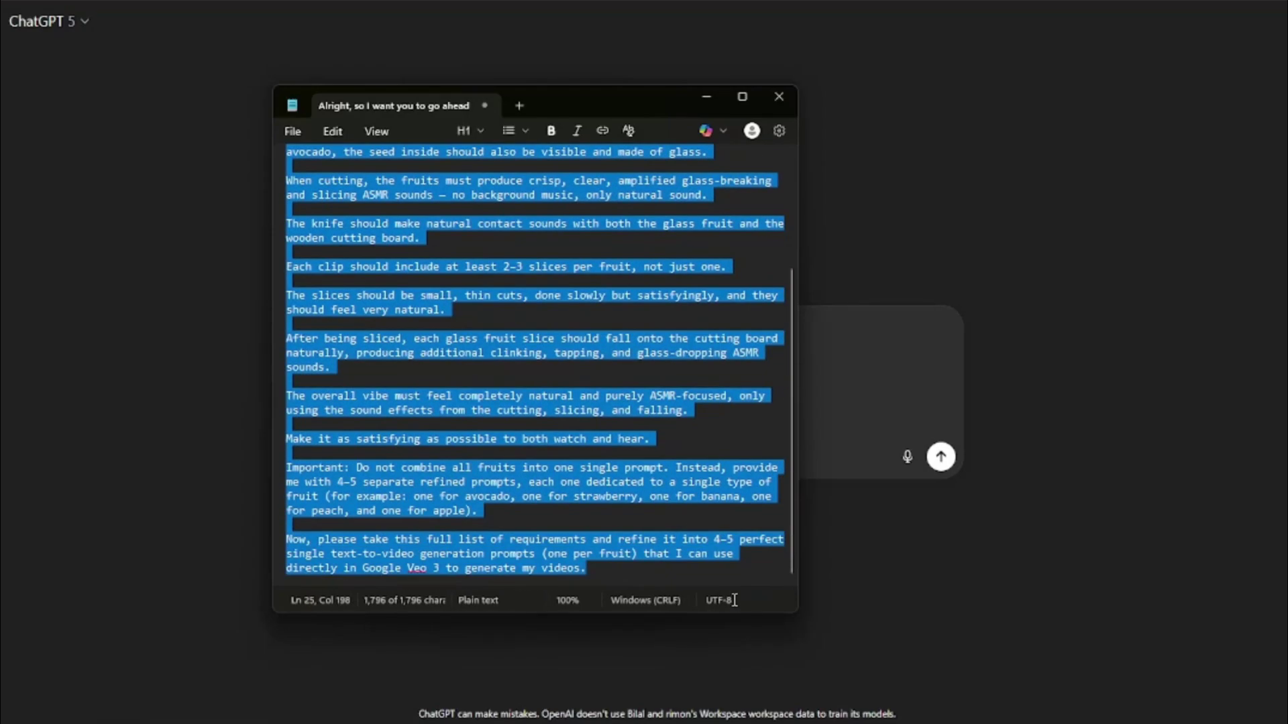
drag(666, 94, 880, 116)
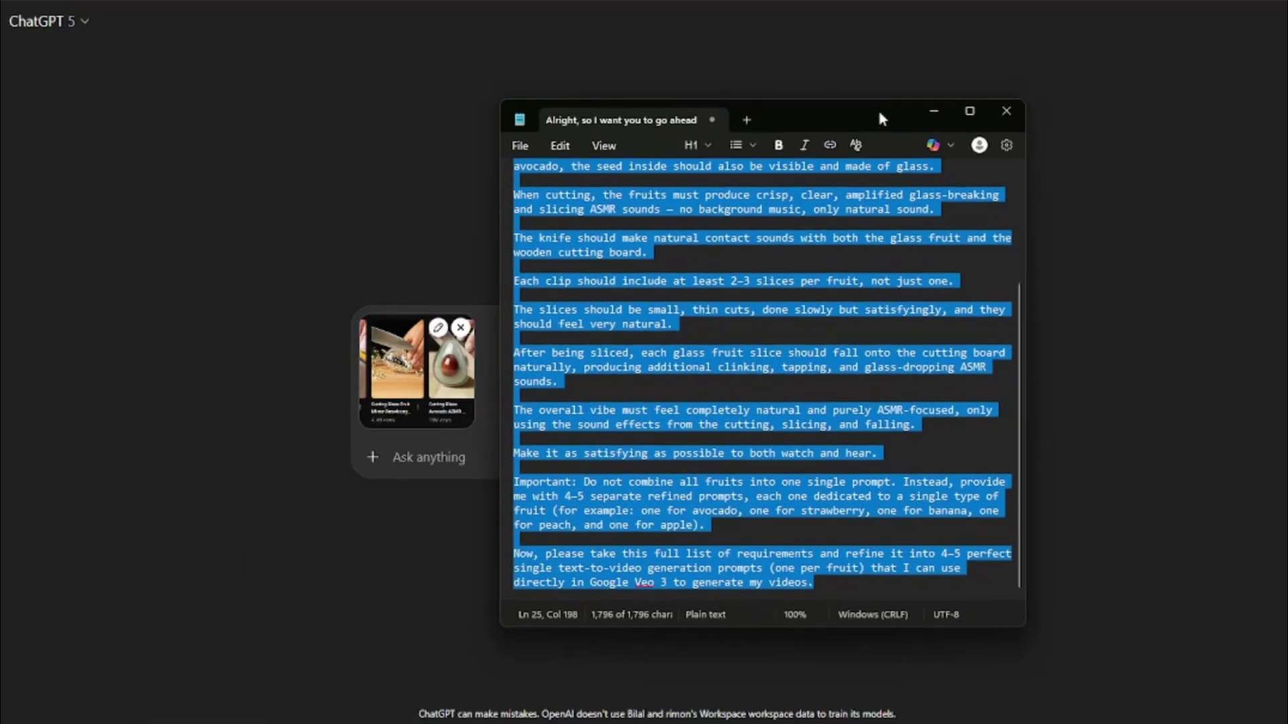
click(933, 112)
click(477, 452)
key(ctrl+v)
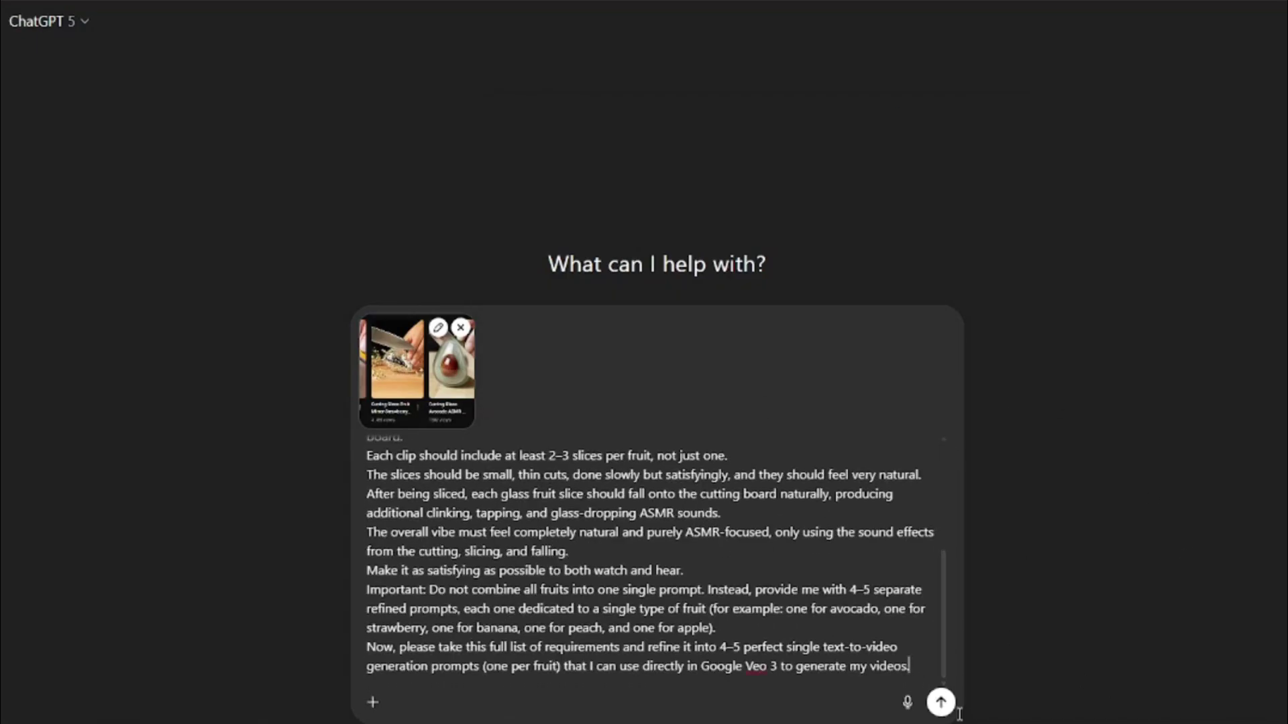
- Send the ASMR prompt request with the screenshot to ChatGPT and scroll its reply
click(941, 702)
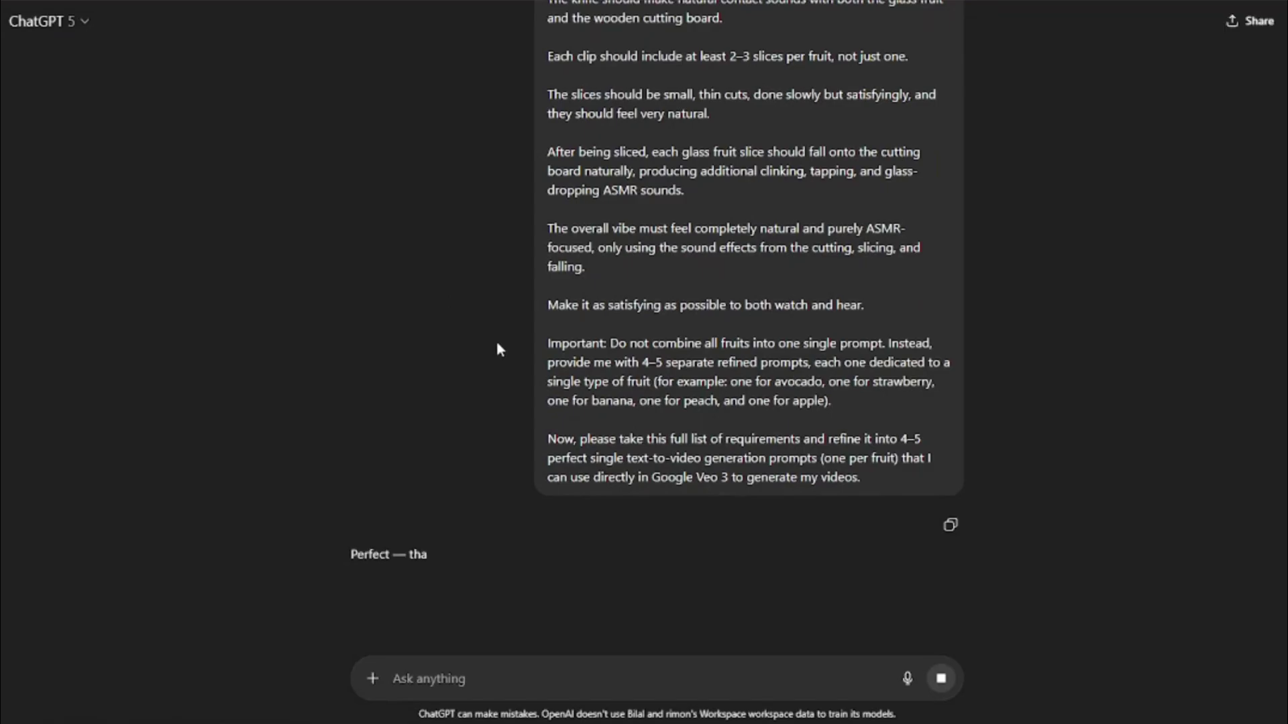
scroll(412, 302, down, 2)
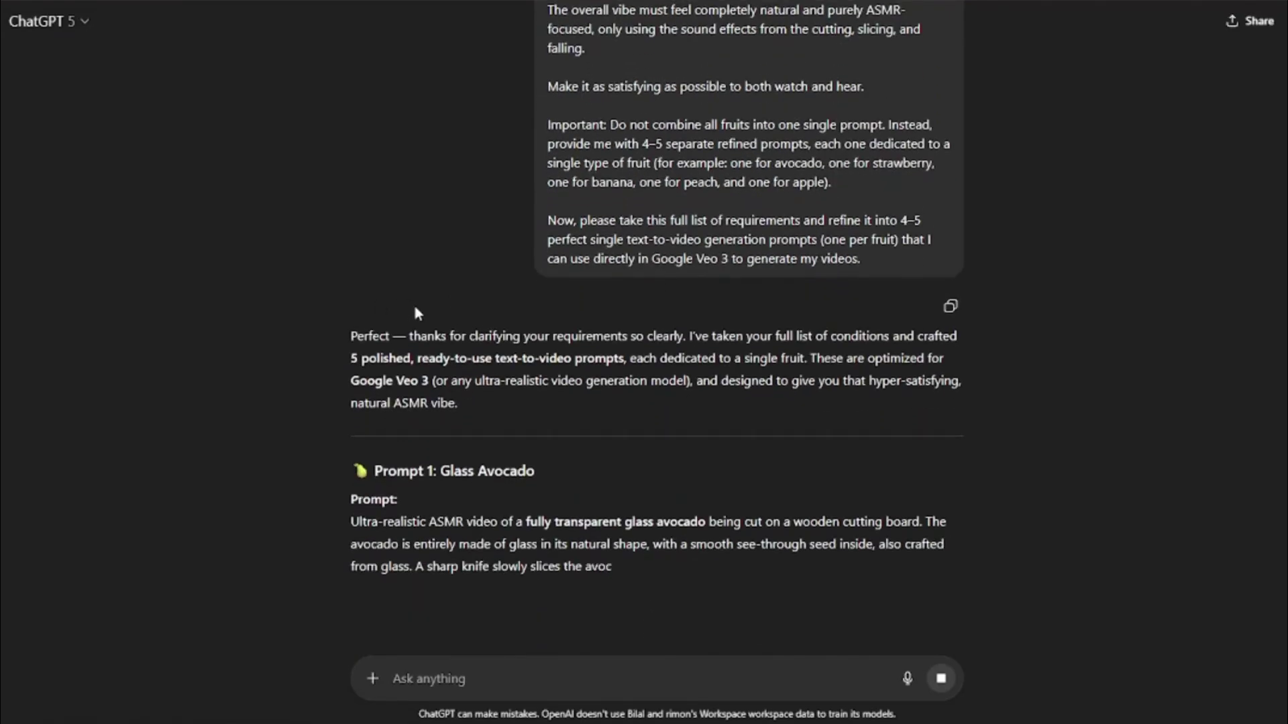
scroll(520, 420, down, 1)
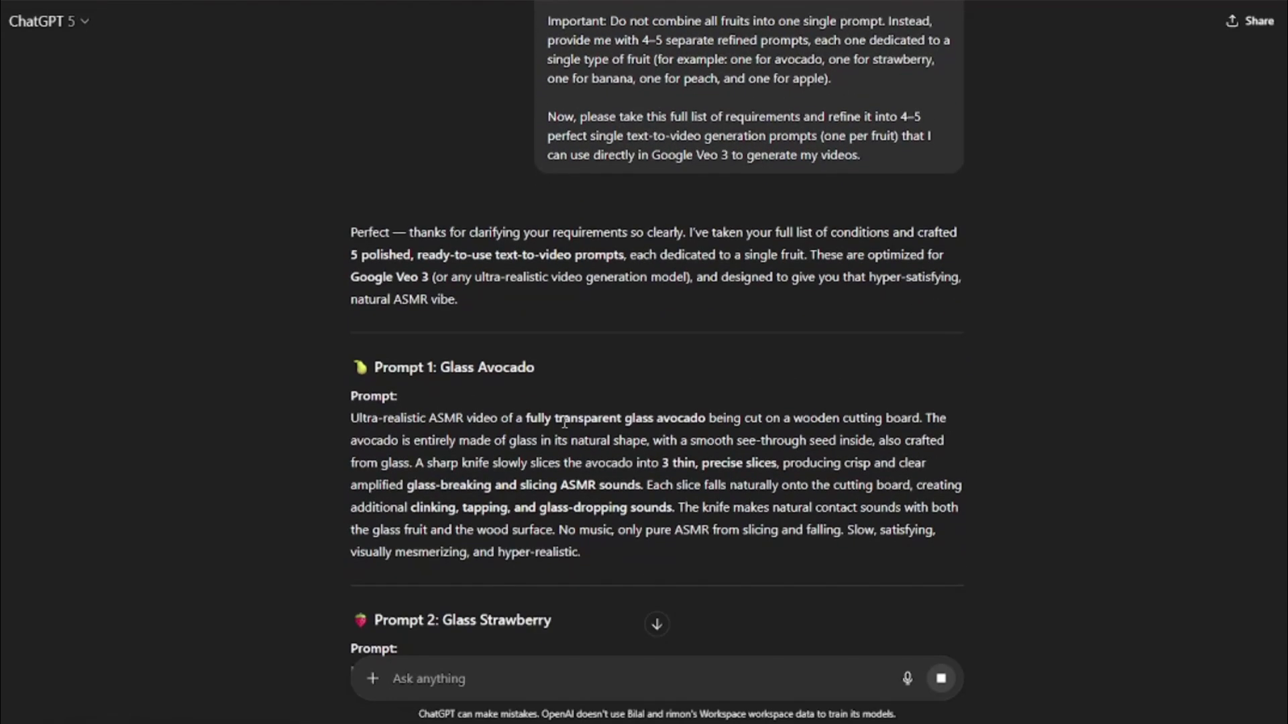
scroll(562, 416, down, 2)
scroll(566, 412, down, 2)
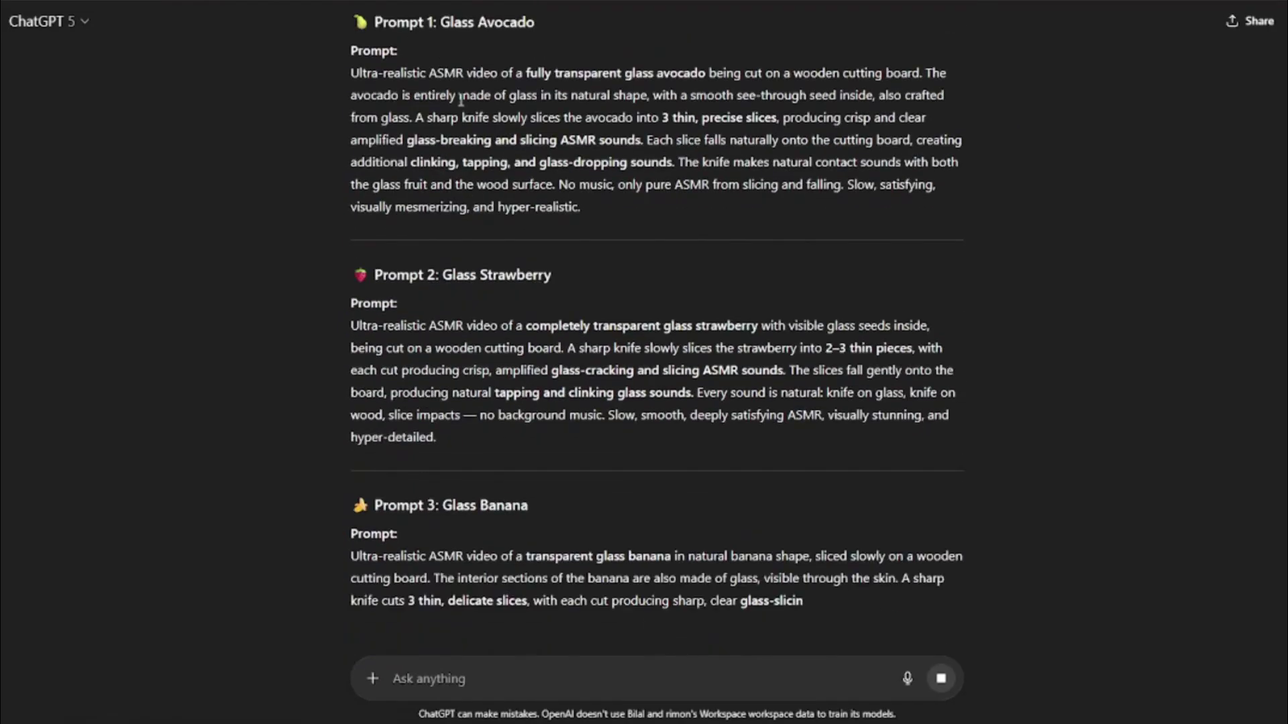
- Review the five fruit prompts and select the whole Prompt 1: Glass Avocado paragraph
drag(440, 21, 644, 36)
click(432, 363)
scroll(455, 291, down, 3)
scroll(470, 322, down, 1)
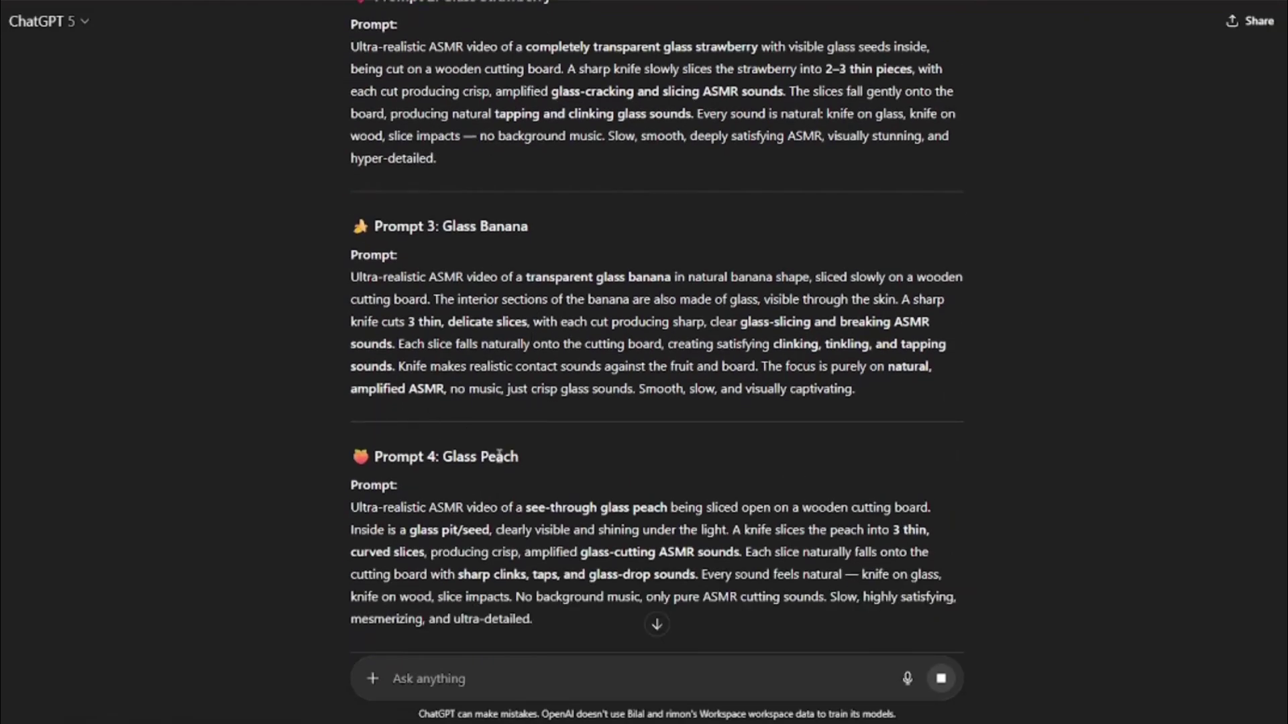
scroll(541, 419, down, 3)
scroll(545, 429, down, 4)
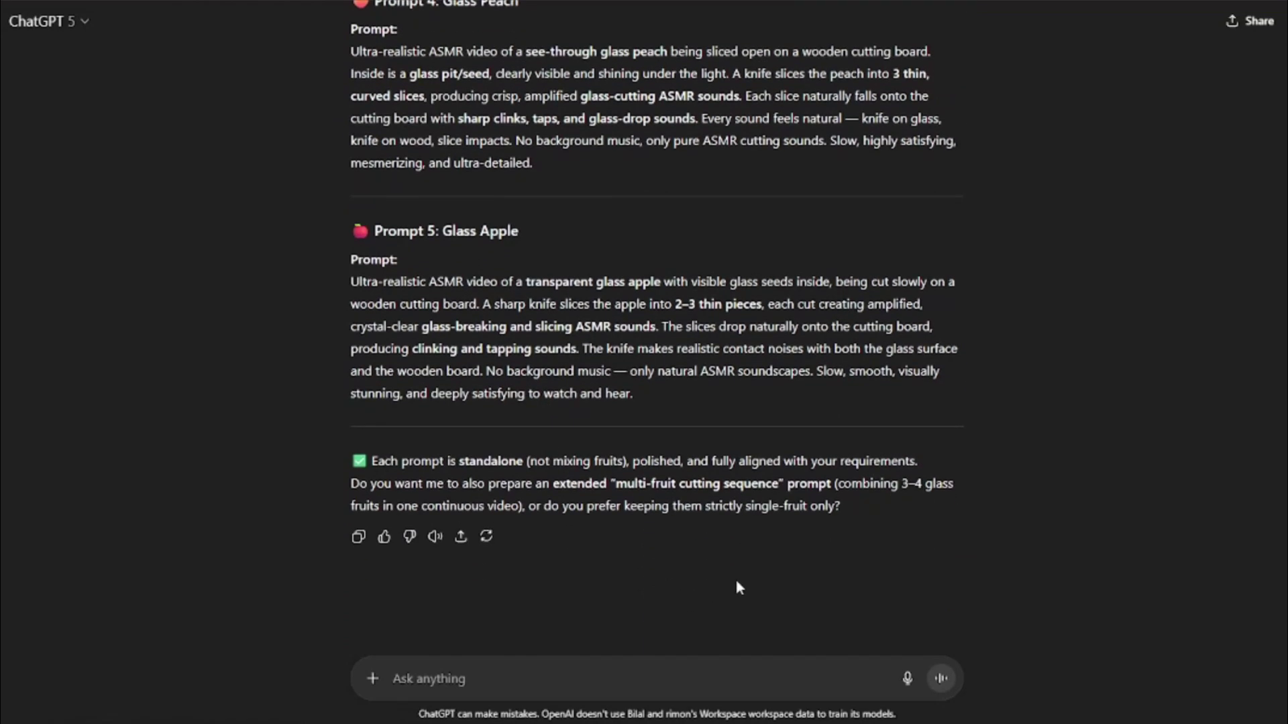
scroll(736, 584, up, 15)
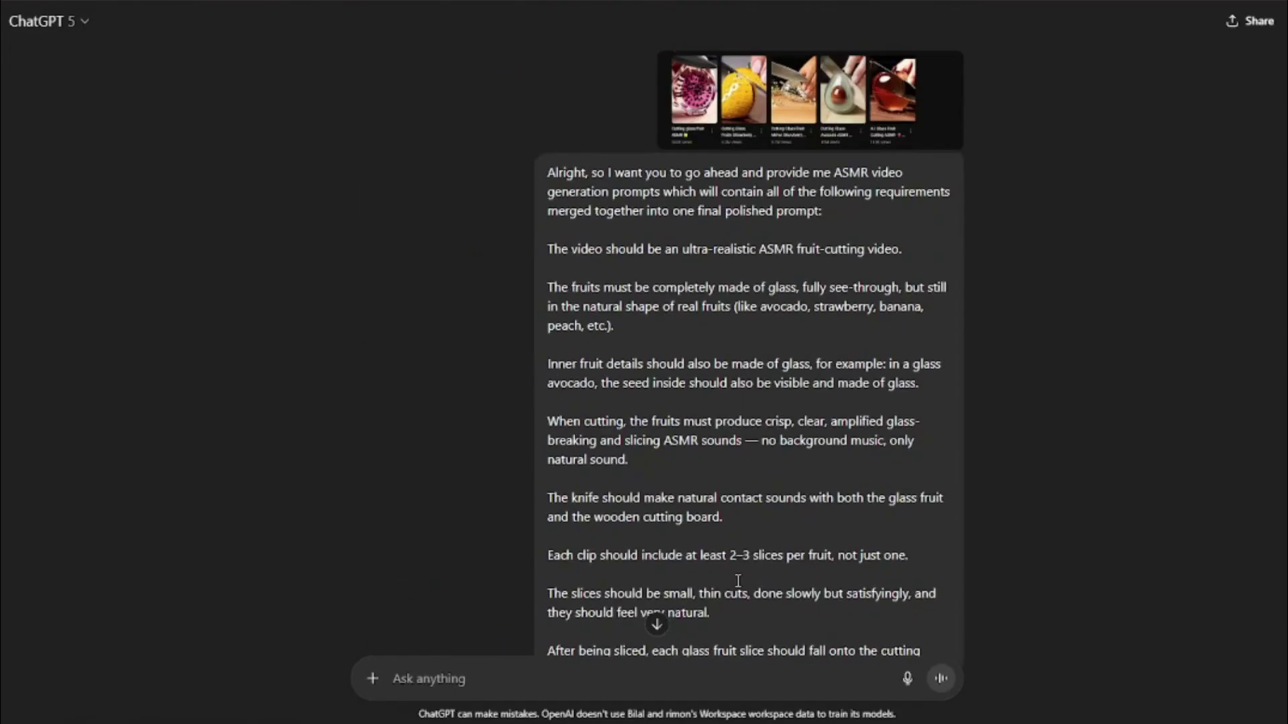
drag(548, 176, 650, 469)
scroll(887, 480, down, 4)
scroll(650, 469, down, 20)
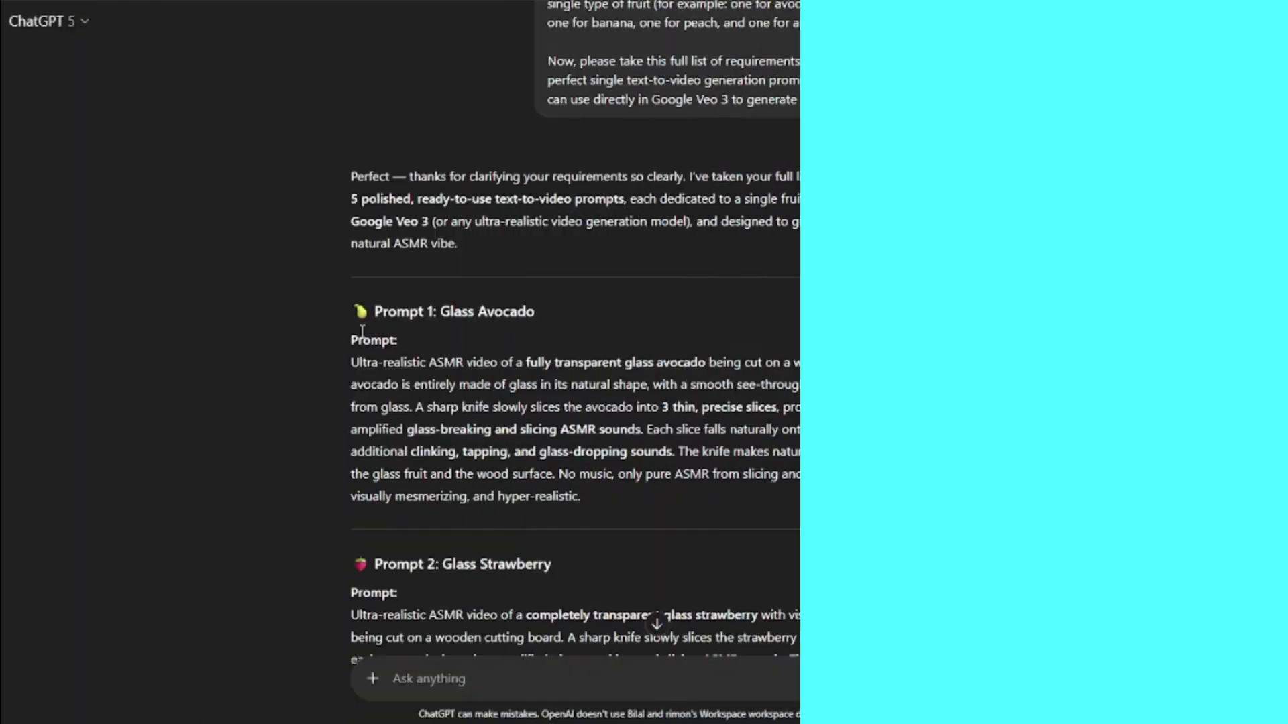
scroll(367, 325, up, 12)
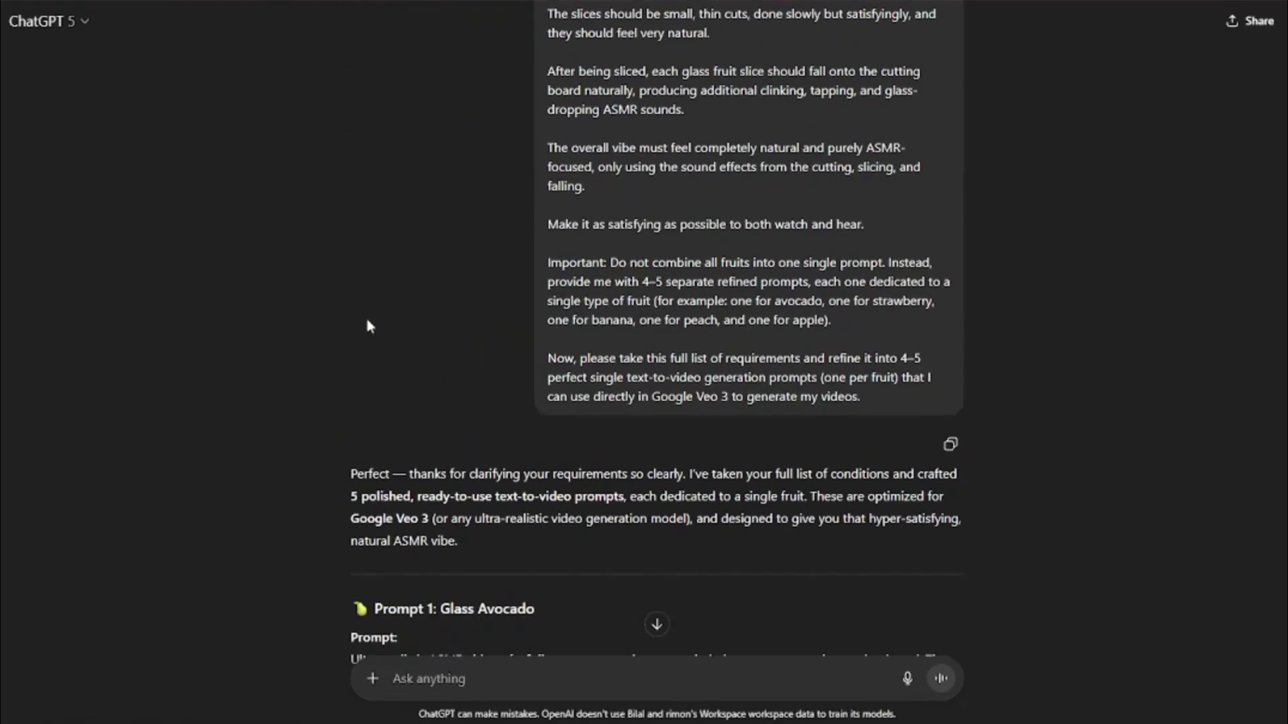
scroll(365, 315, down, 7)
scroll(369, 345, up, 3)
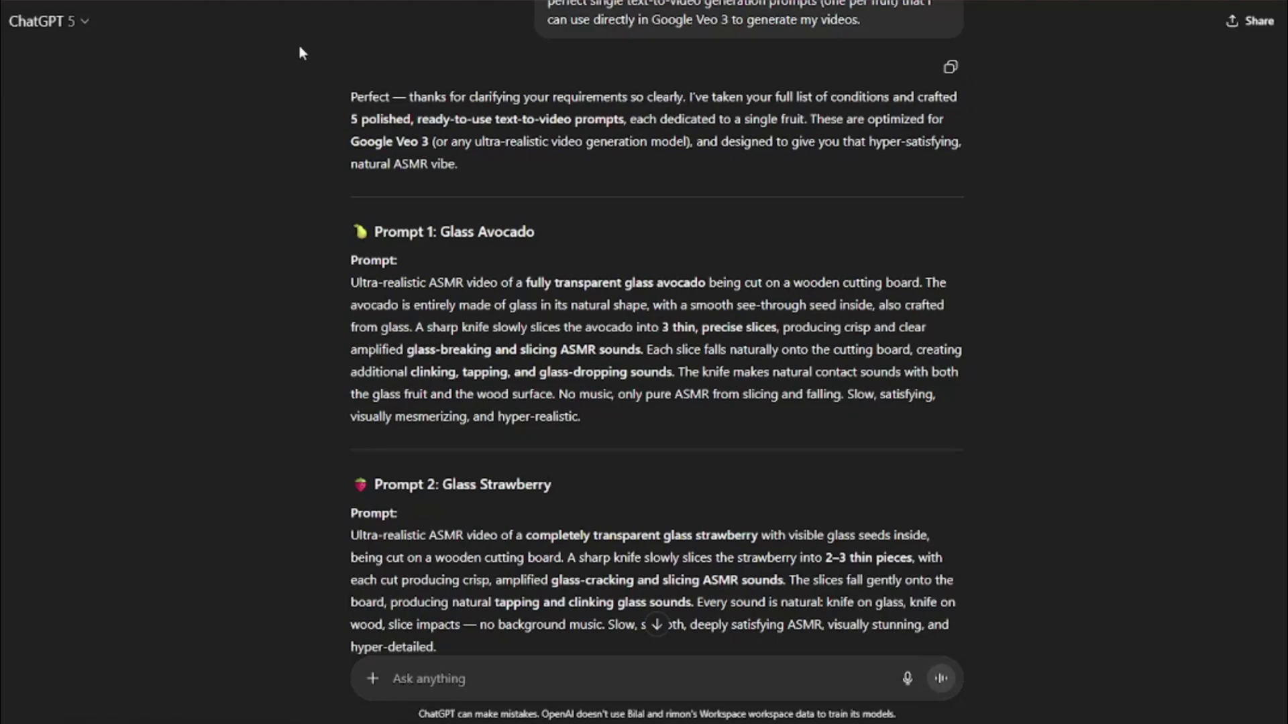
scroll(366, 289, down, 2)
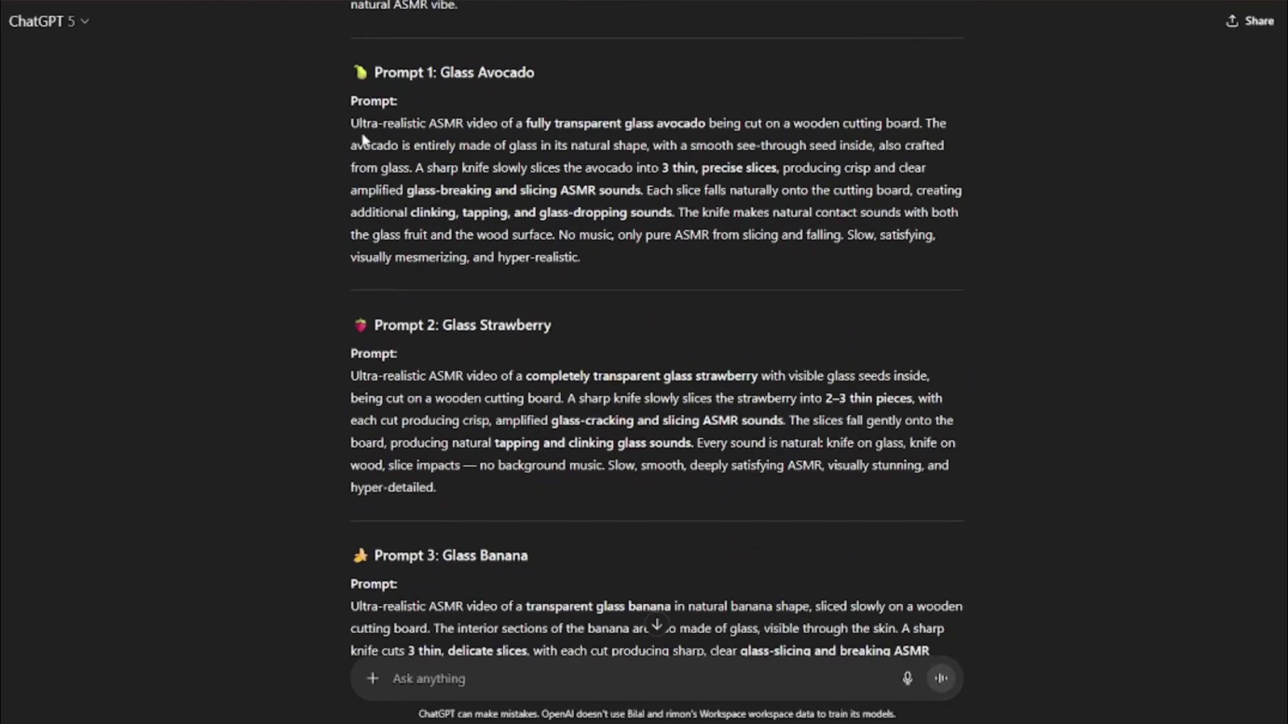
drag(352, 122, 596, 259)
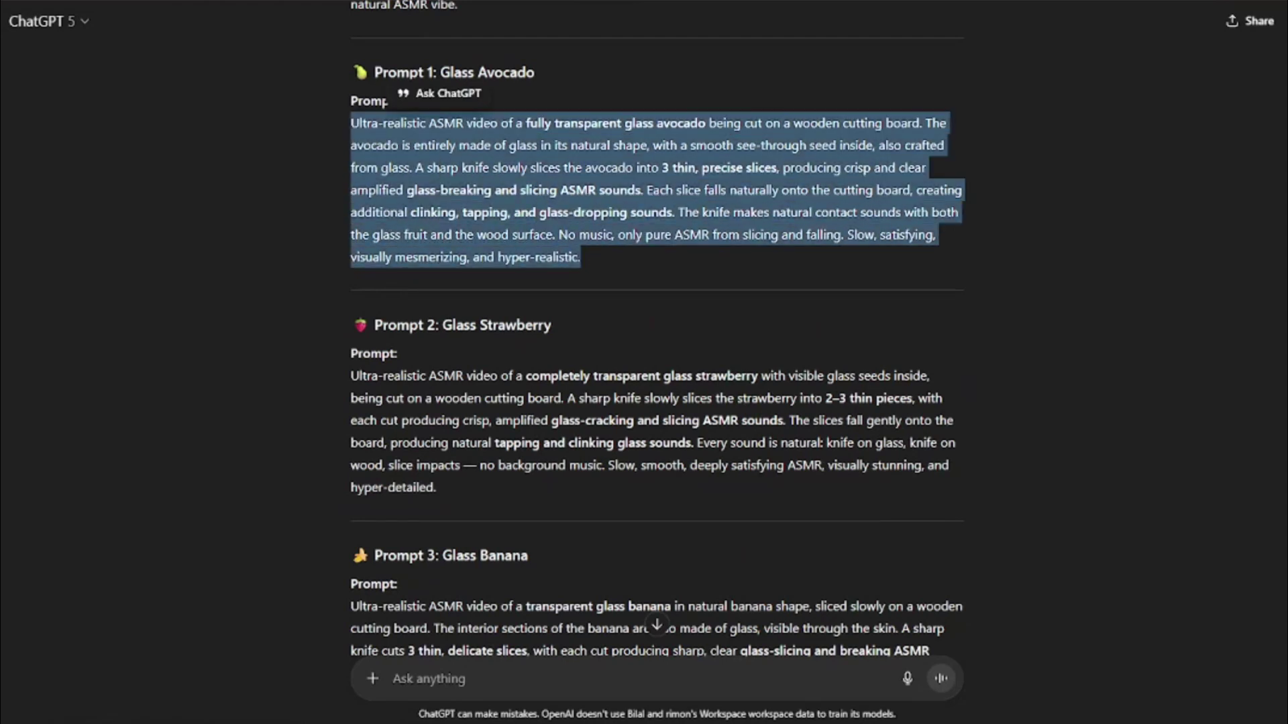
- Search 'opal with google' in a new tab and open the Welcome - Opal [Experiment] page
key(ctrl+t)
text(opa)
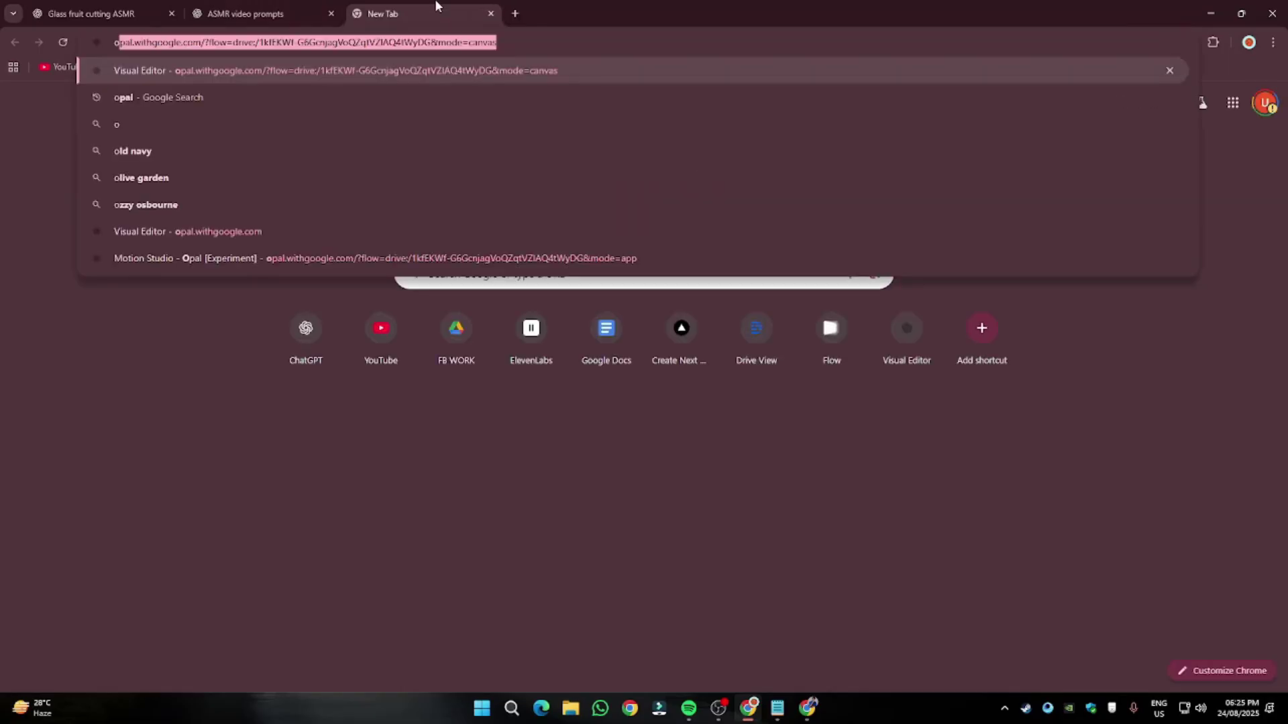
text(l with google)
key(Return)
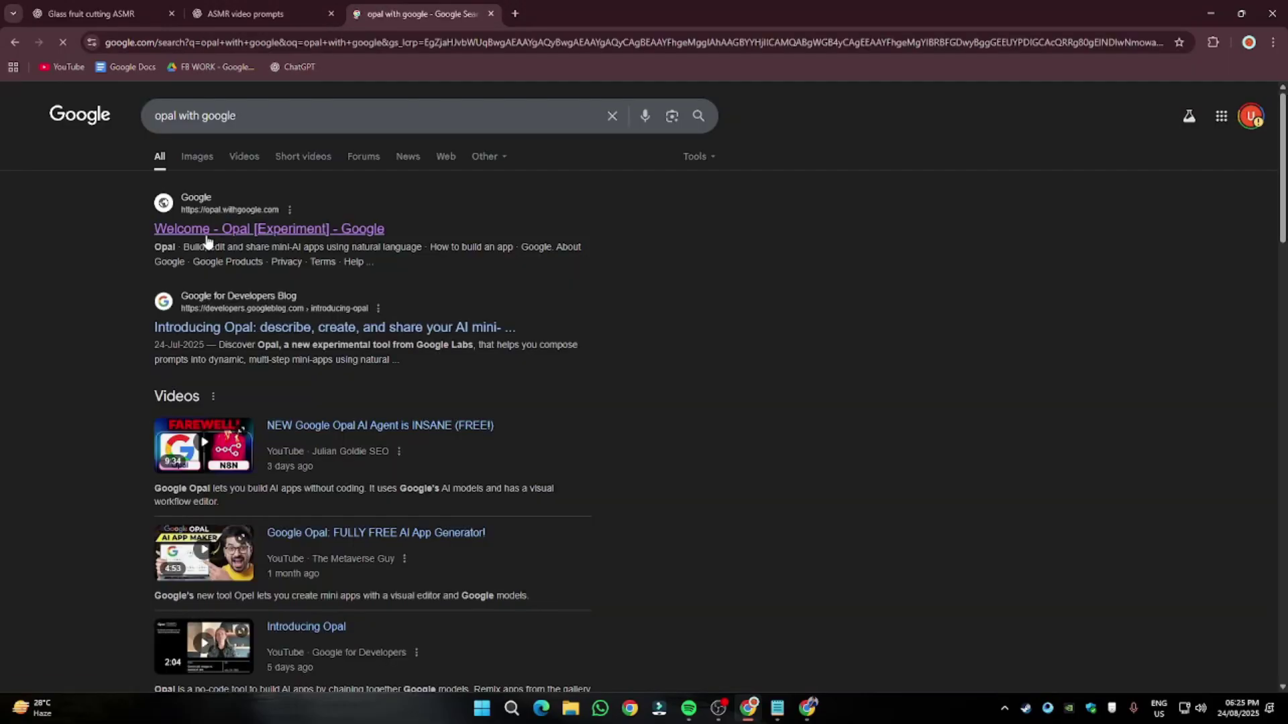
click(214, 241)
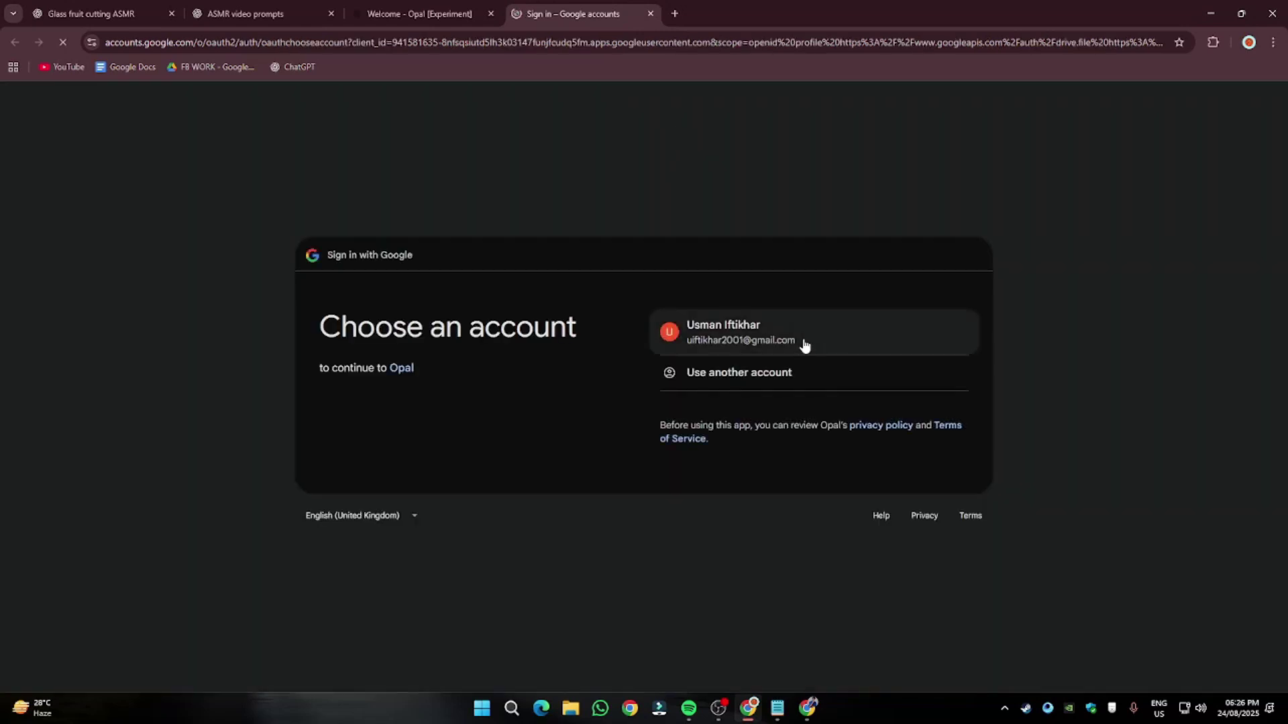
- Sign in to Opal with the Google account, then launch Hotspot Shield from Windows Search
click(804, 344)
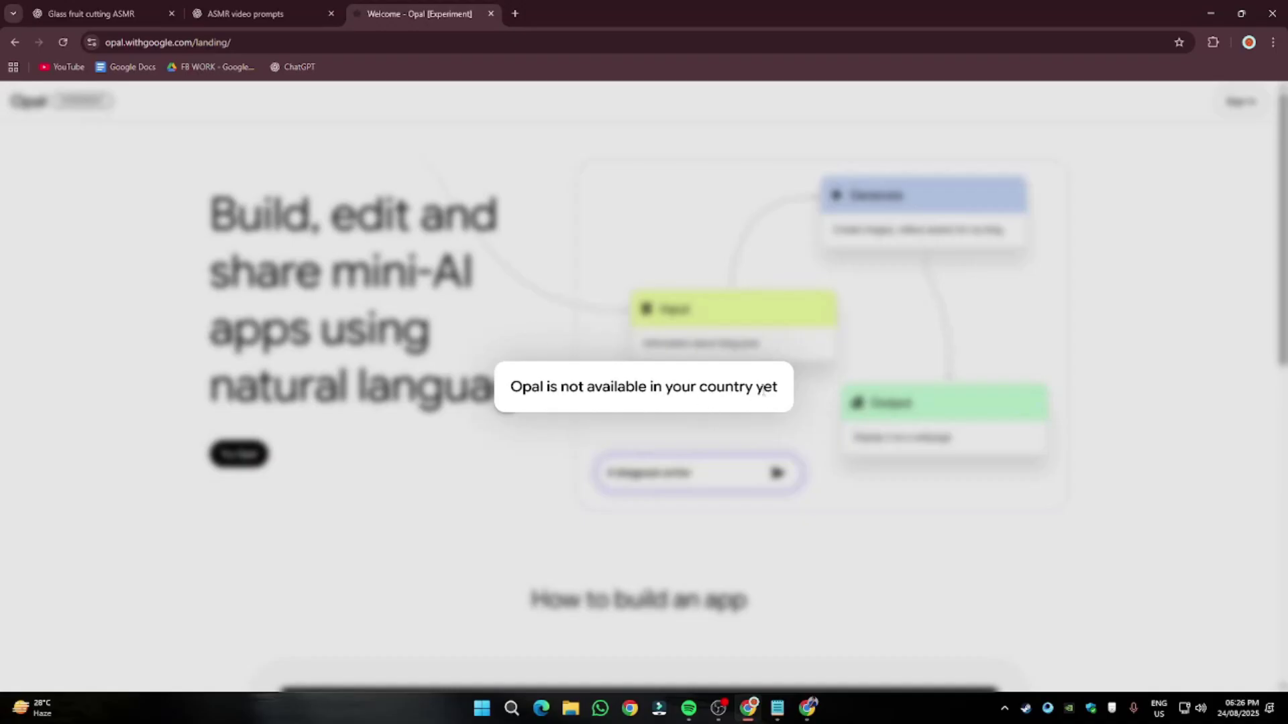
click(512, 701)
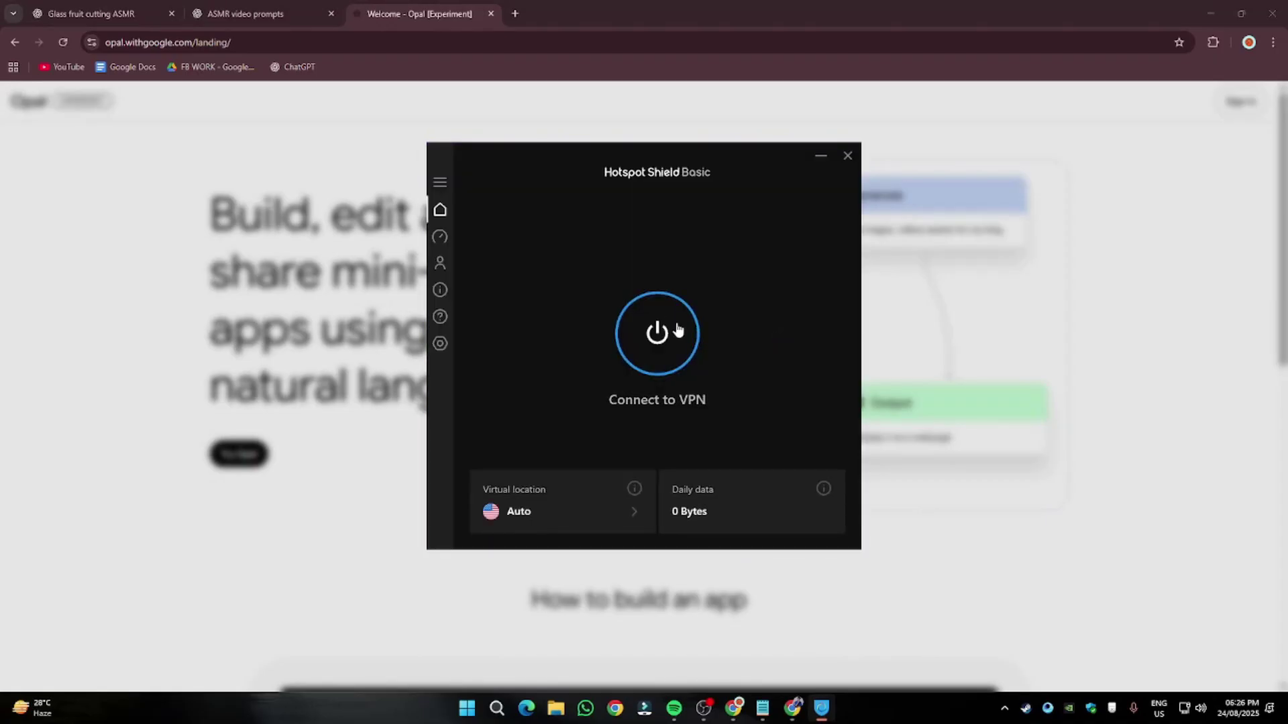
- Connect Hotspot Shield's VPN on the Auto location and put its window away
click(677, 330)
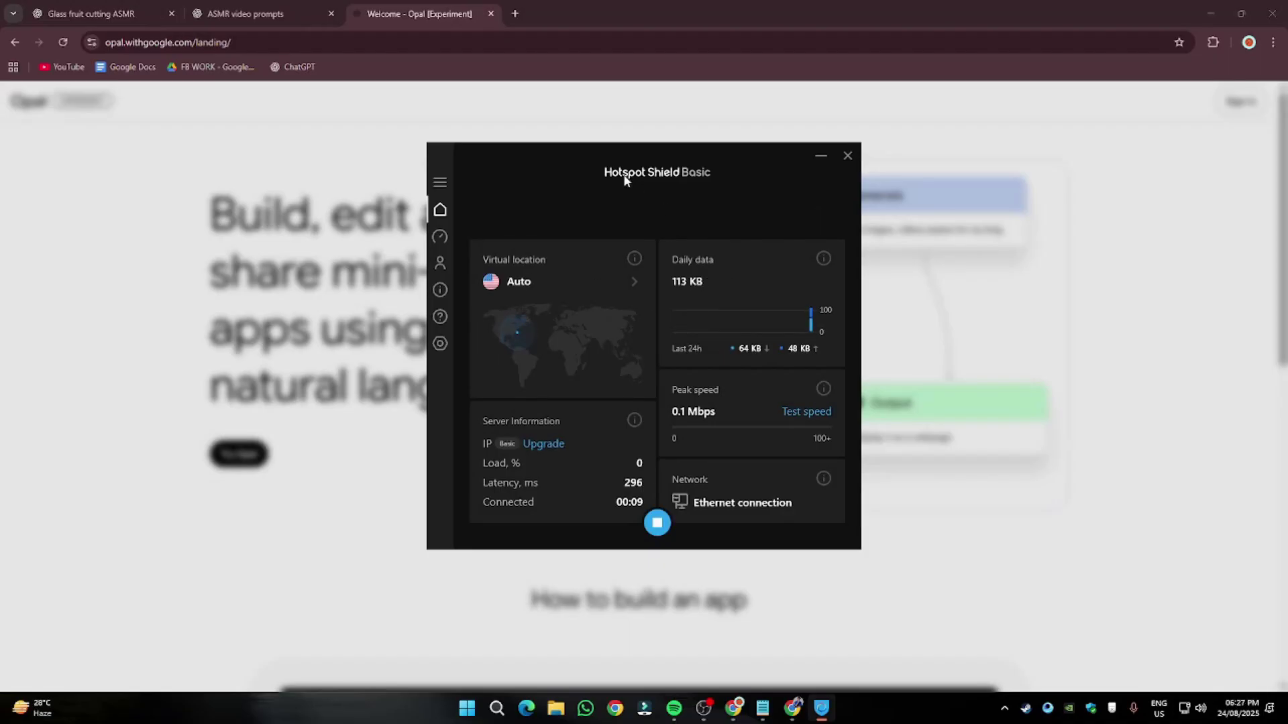
drag(629, 176, 763, 176)
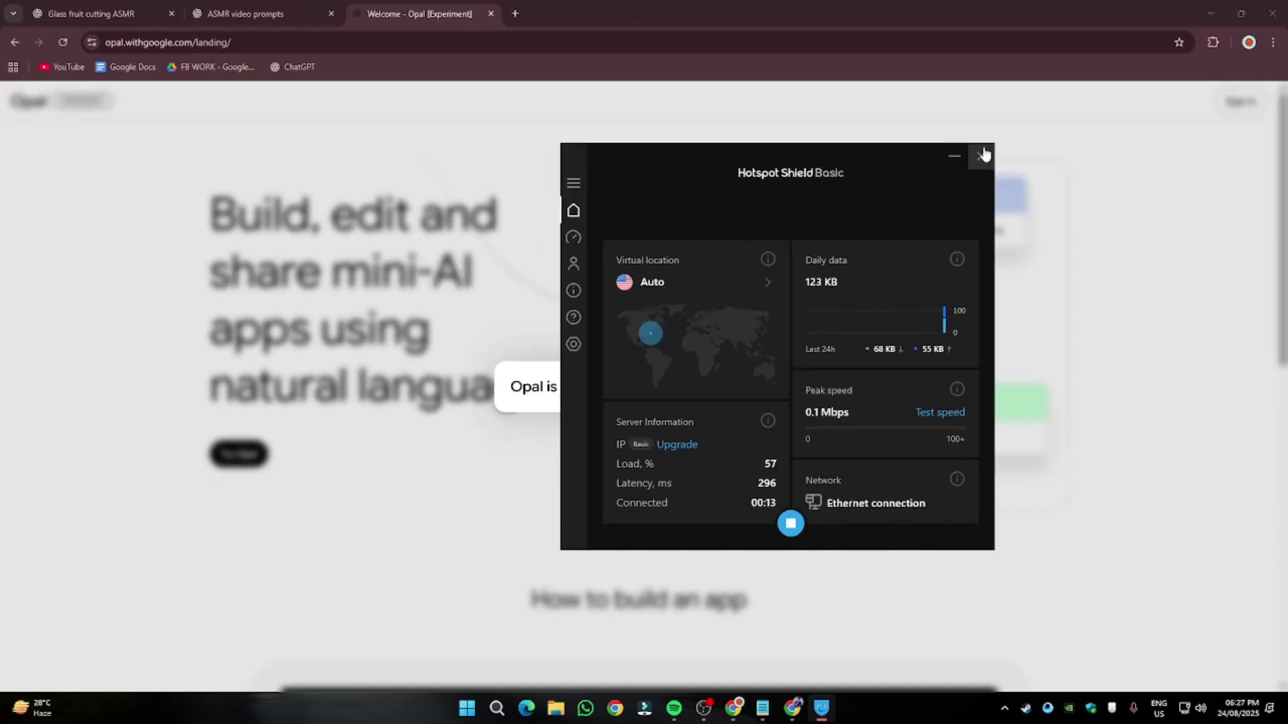
click(943, 165)
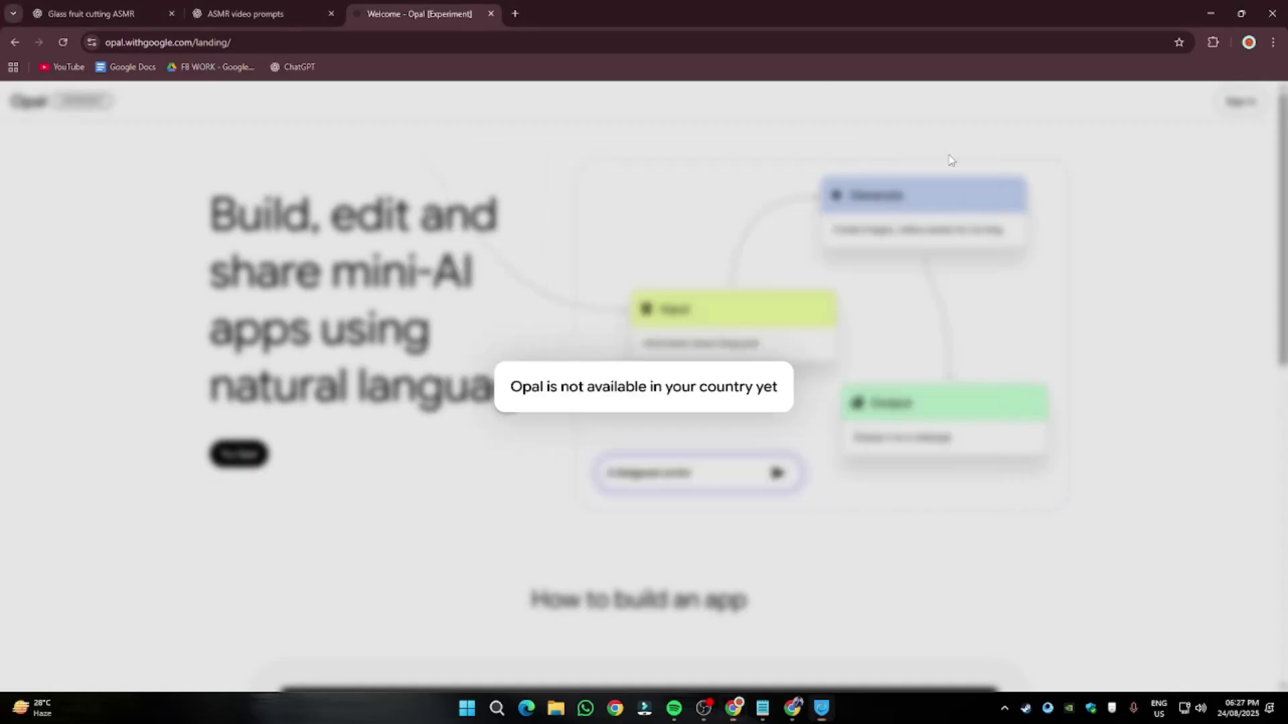
- Reload Opal through the VPN so the home page shows Your Opal apps
click(63, 42)
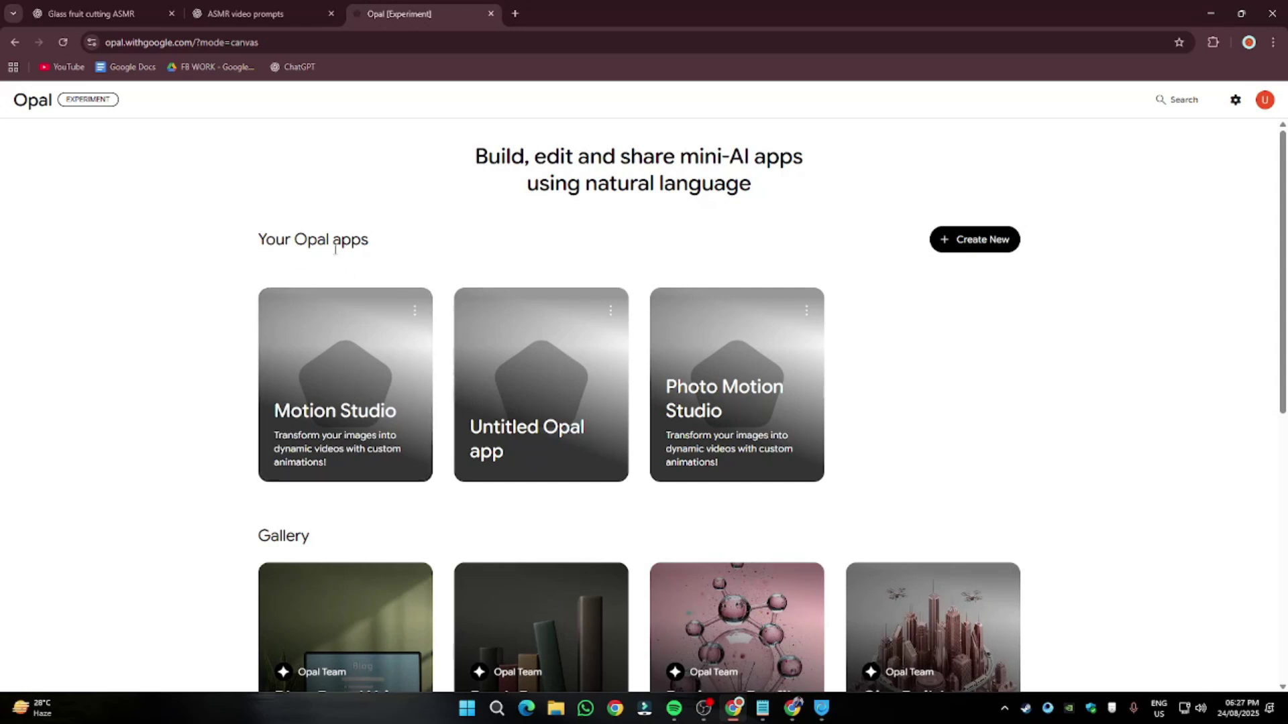
drag(371, 243, 260, 240)
click(381, 243)
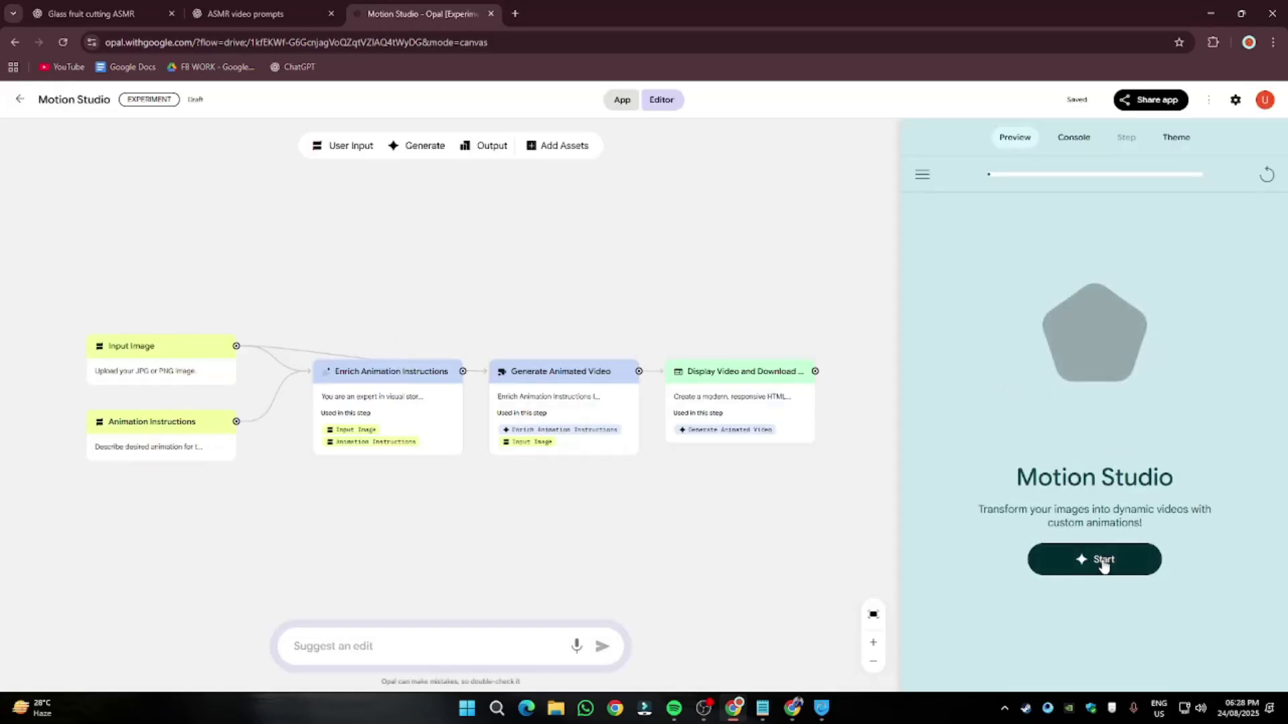
- Start a Motion Studio run, skip the image step, and submit the Glass Avocado prompt
click(1104, 564)
drag(980, 397, 1204, 394)
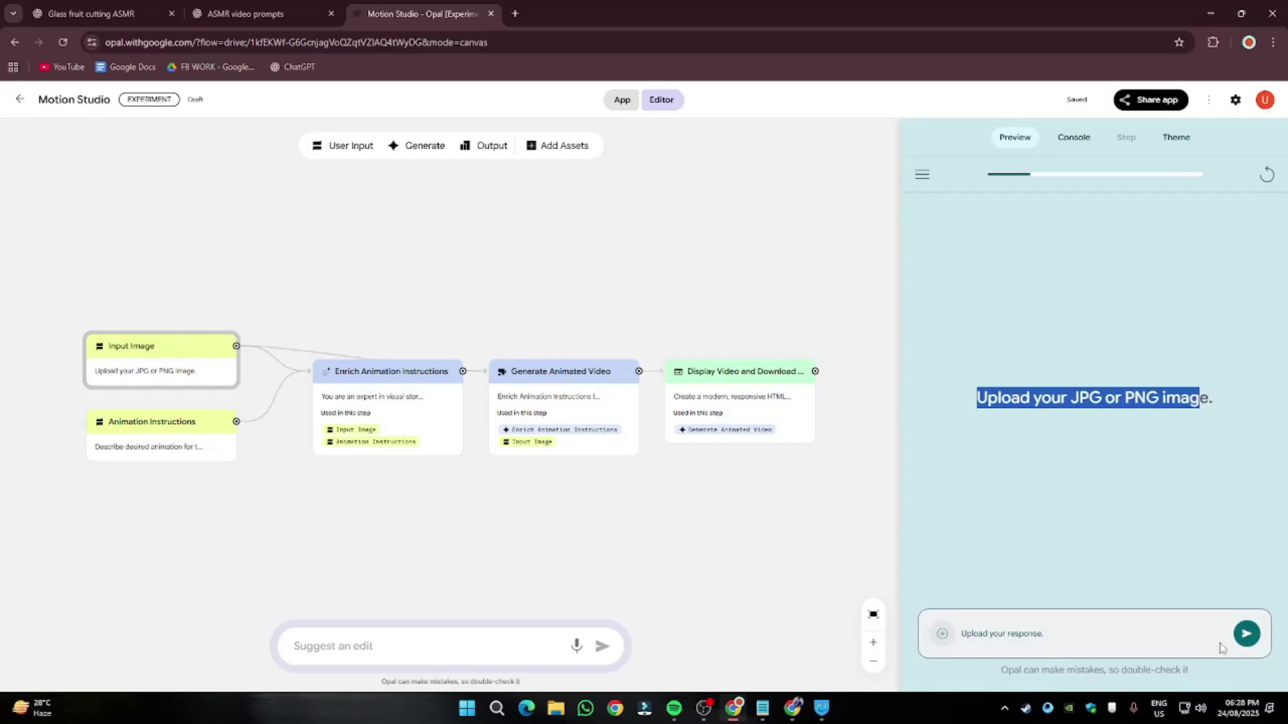
click(1246, 634)
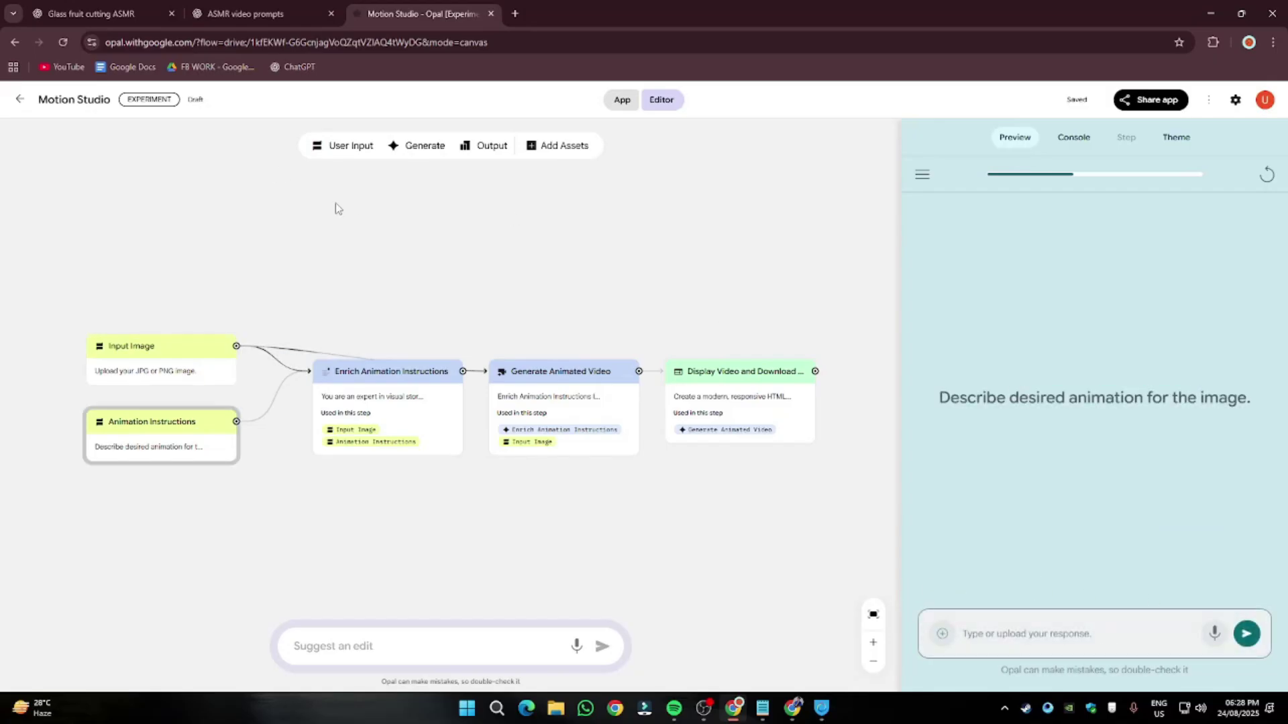
click(246, 13)
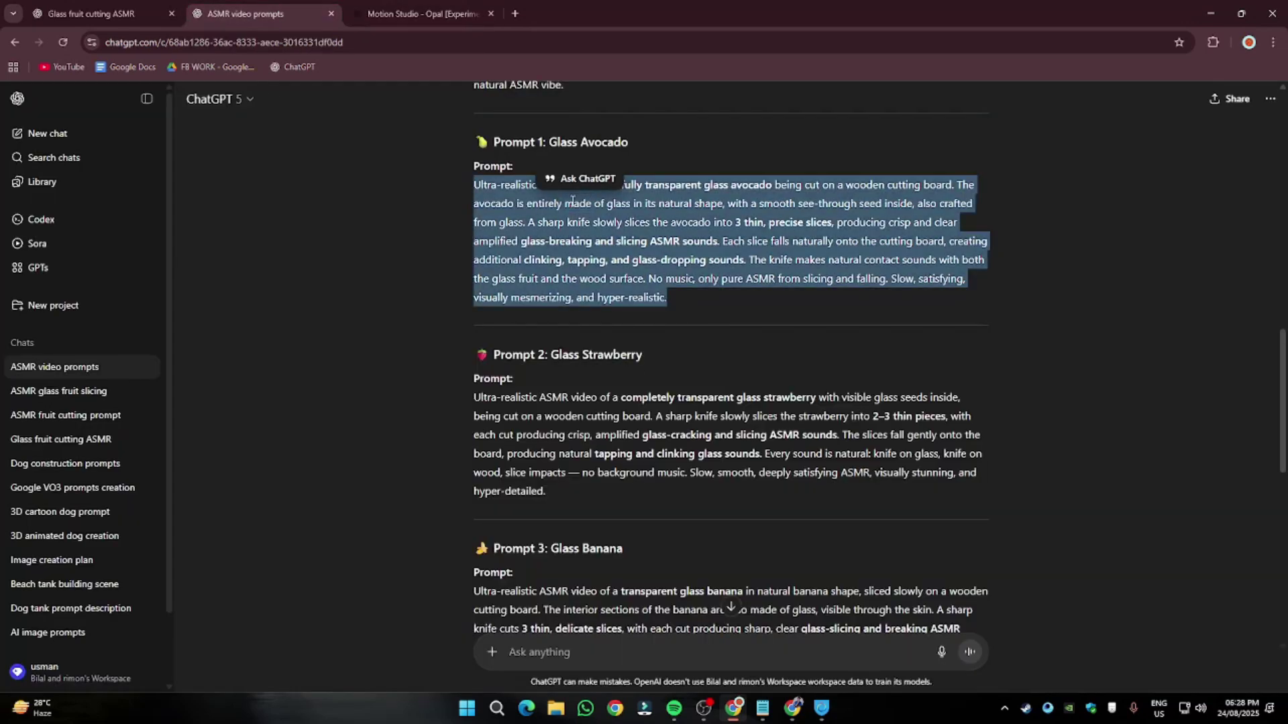
click(423, 14)
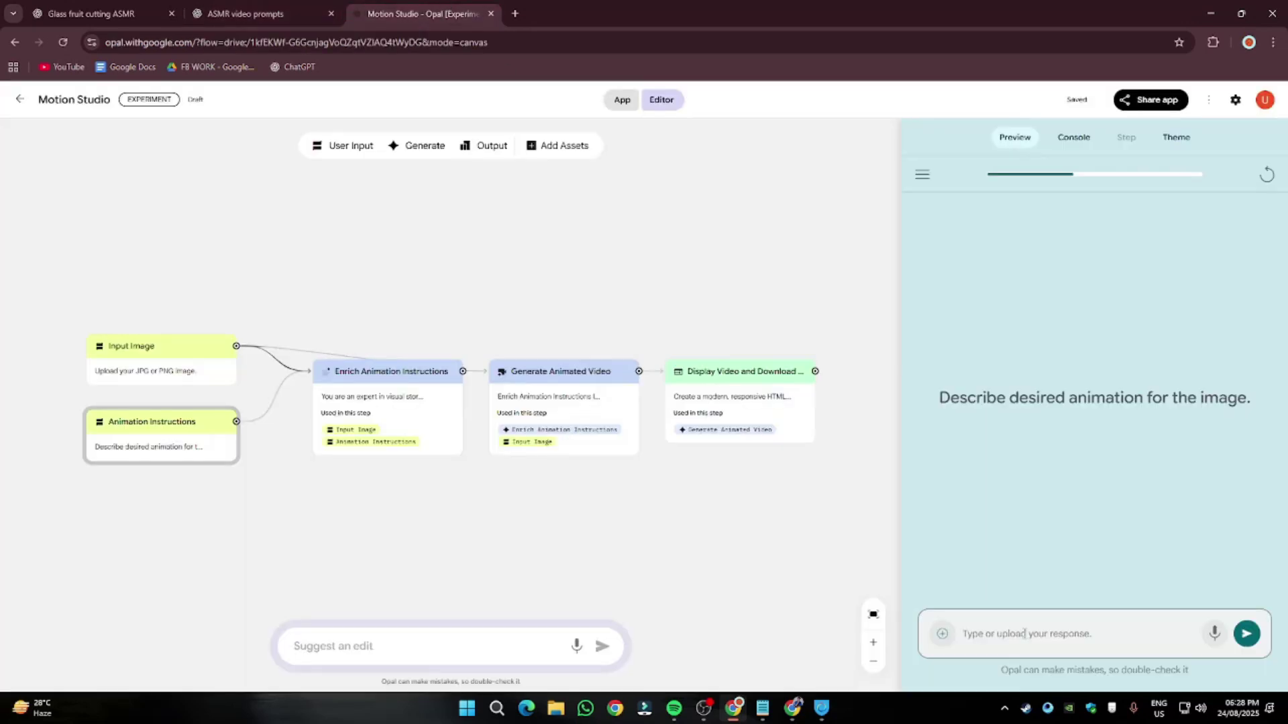
key(ctrl+v)
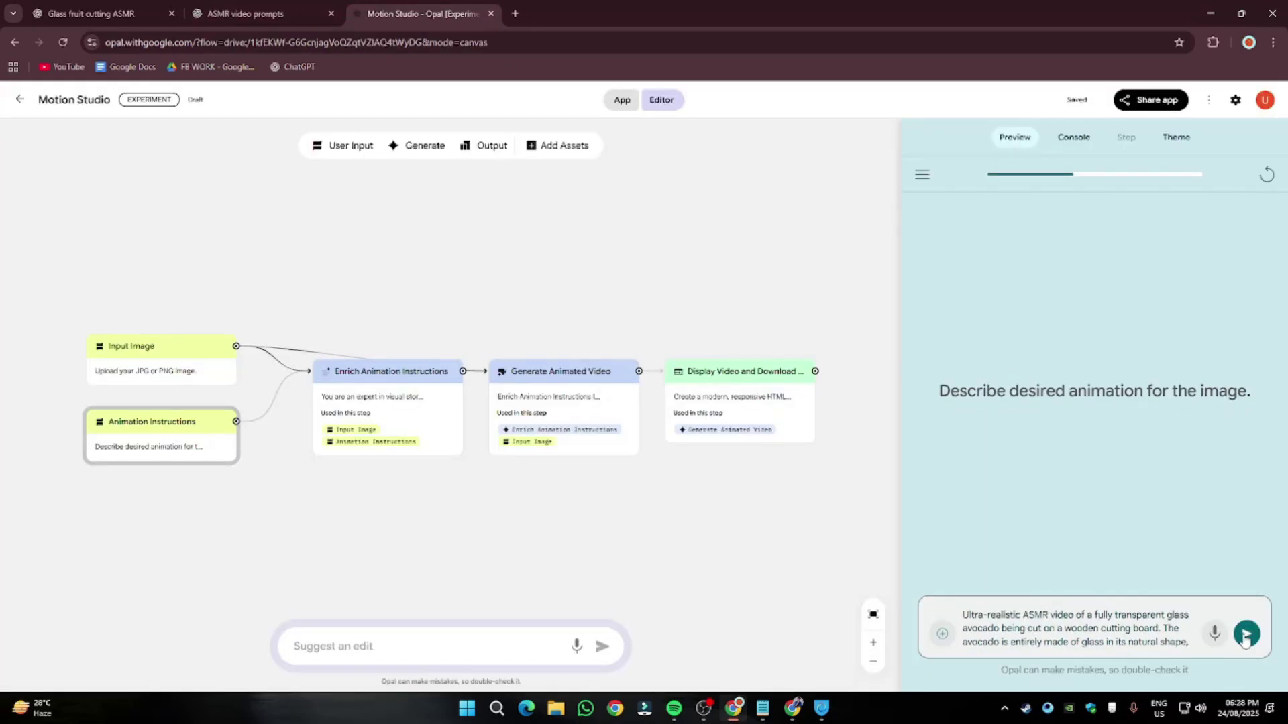
click(1245, 635)
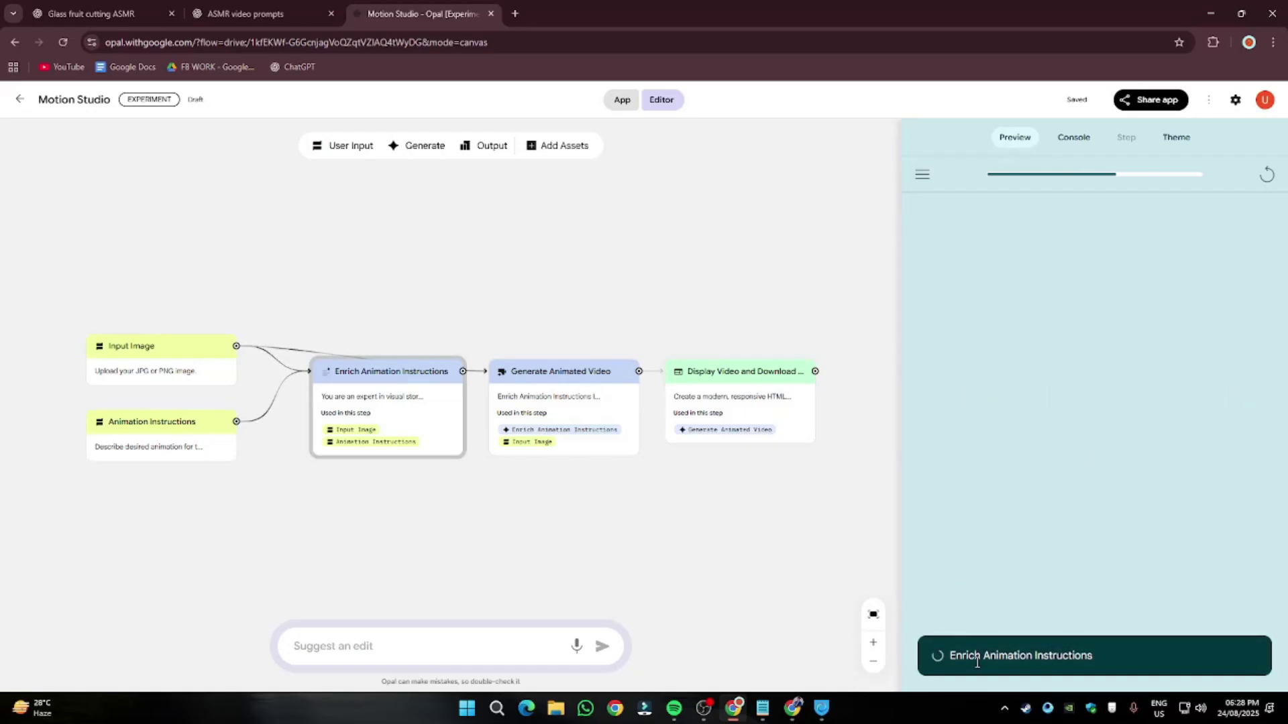
- Dismiss the notification panel while Motion Studio finishes the 8-second glass avocado clip
click(1242, 712)
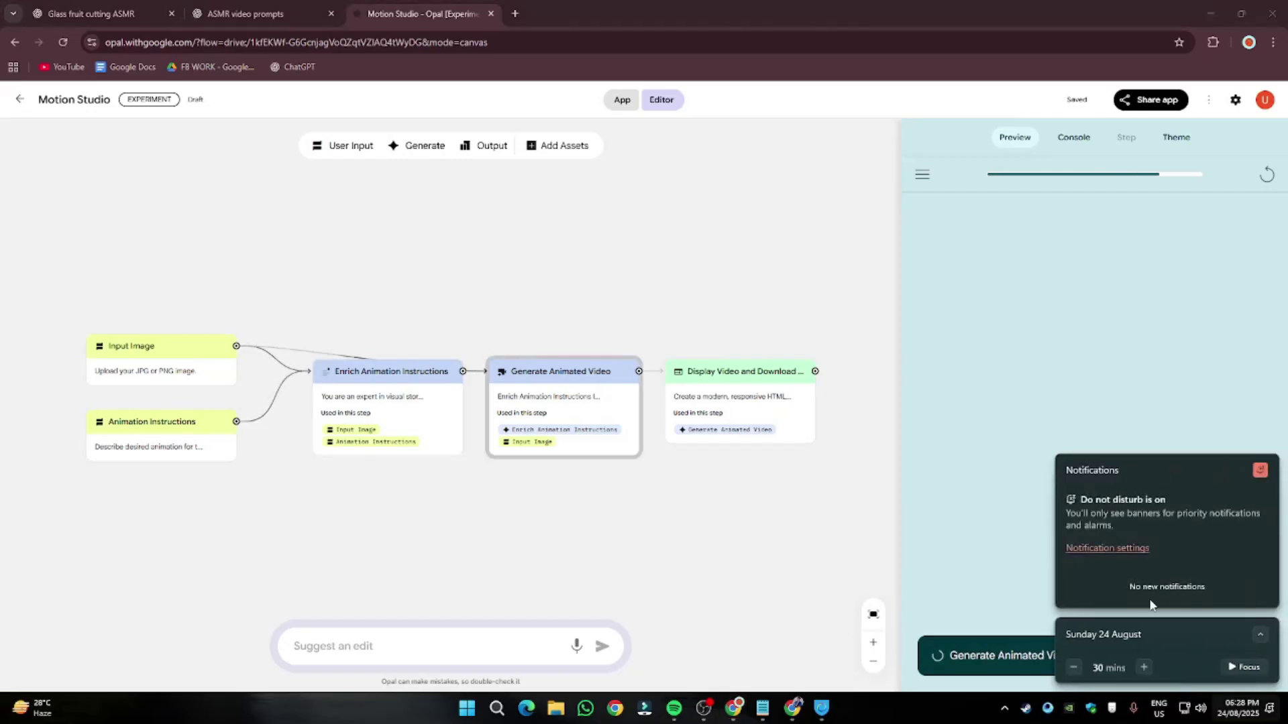
click(1241, 710)
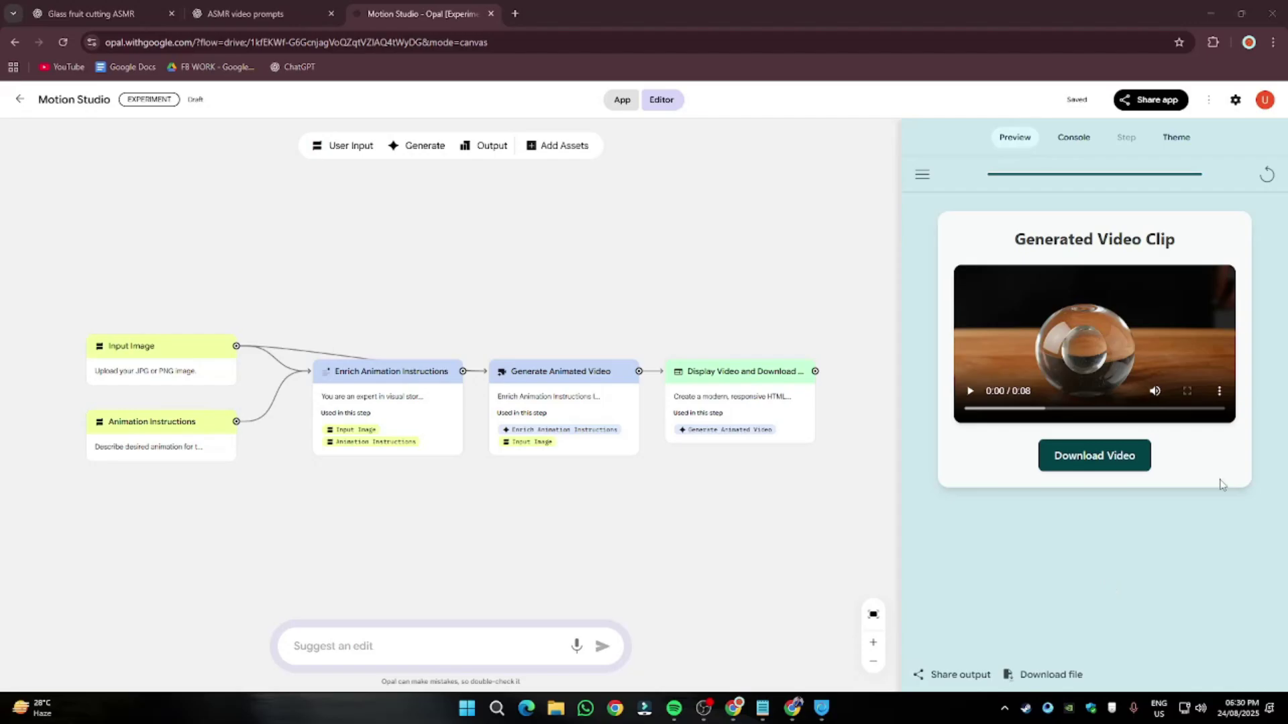
- Play the glass avocado clip in the full app view, then return to the Opal home page
click(622, 99)
scroll(648, 408, down, 3)
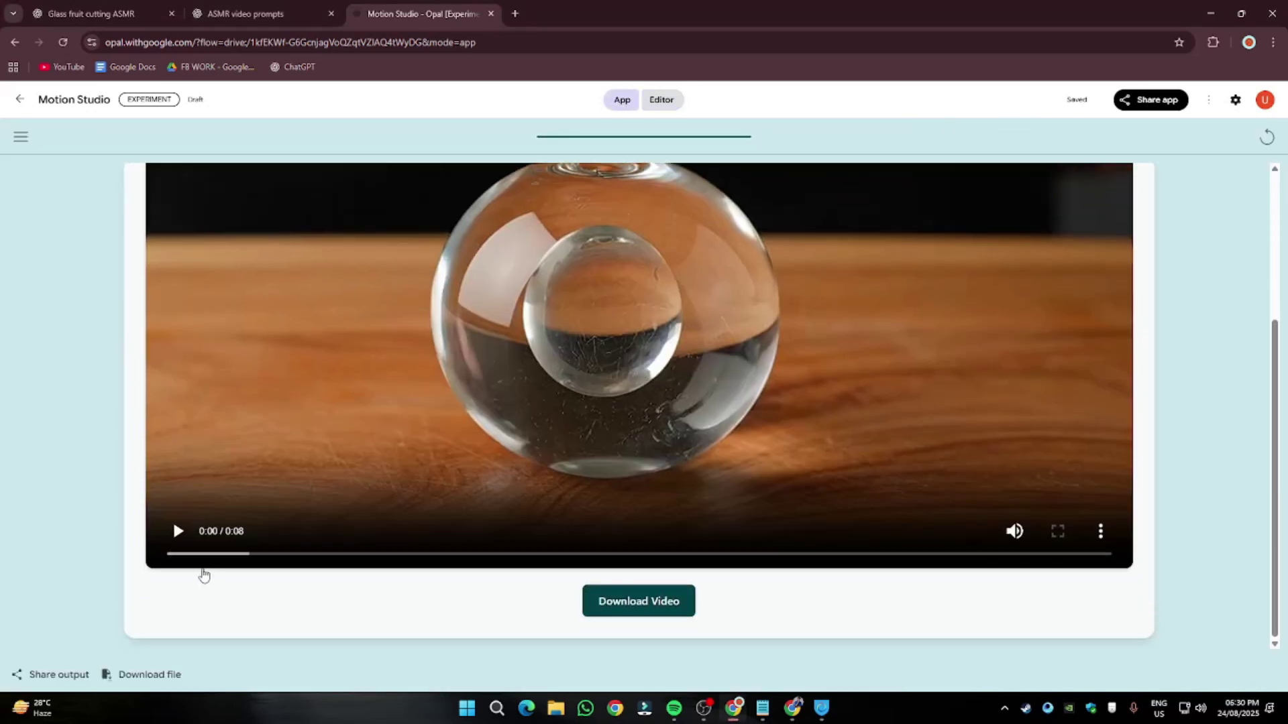
click(177, 533)
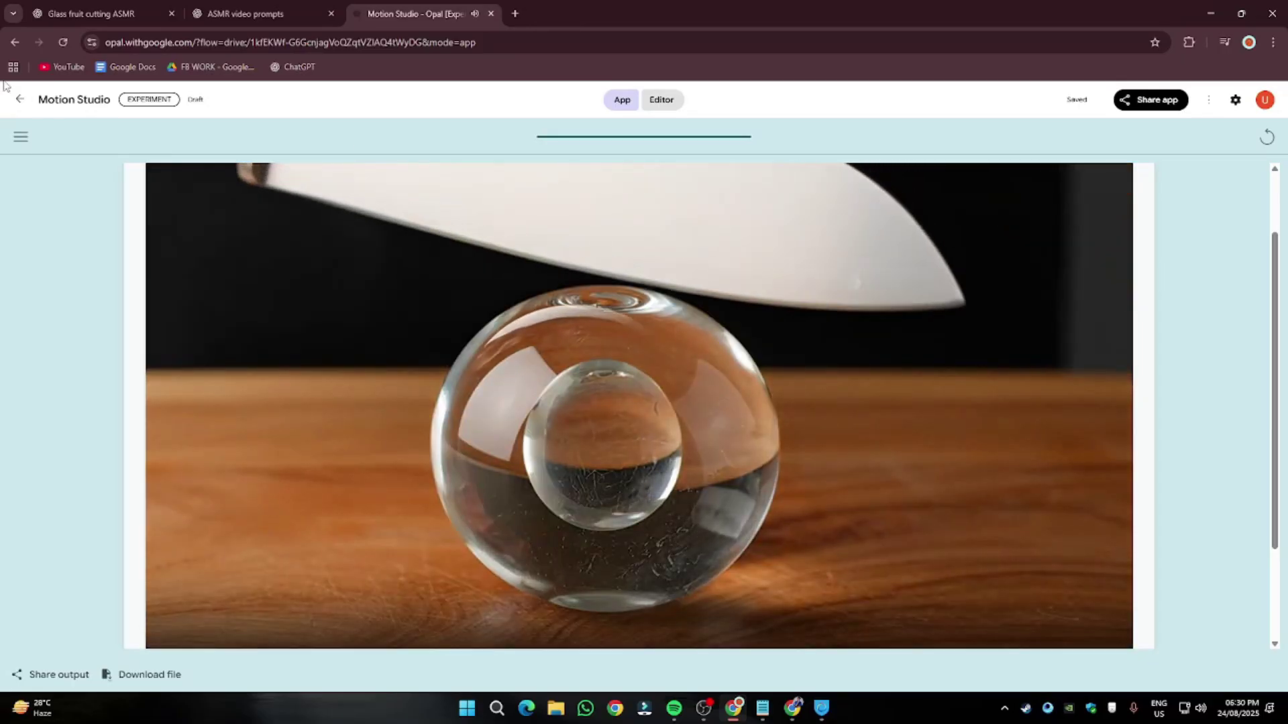
click(20, 99)
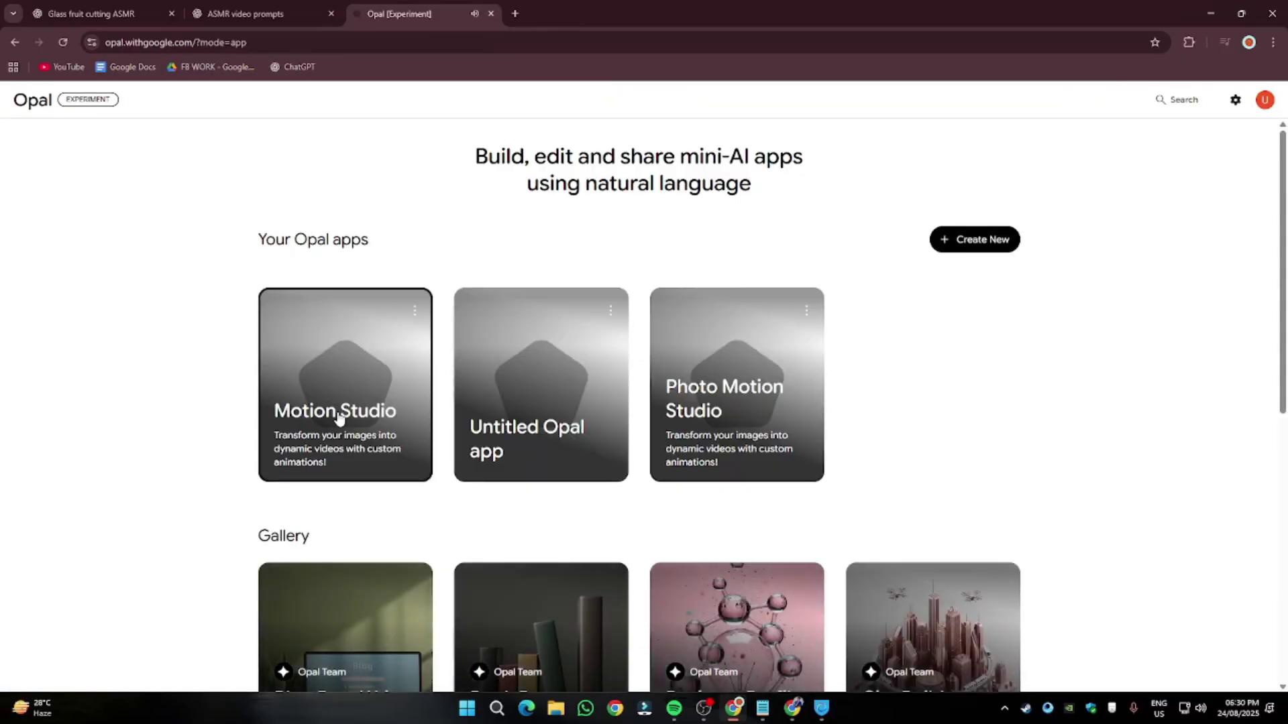
- Open the Motion Studio card from the Opal home page for editing
click(332, 410)
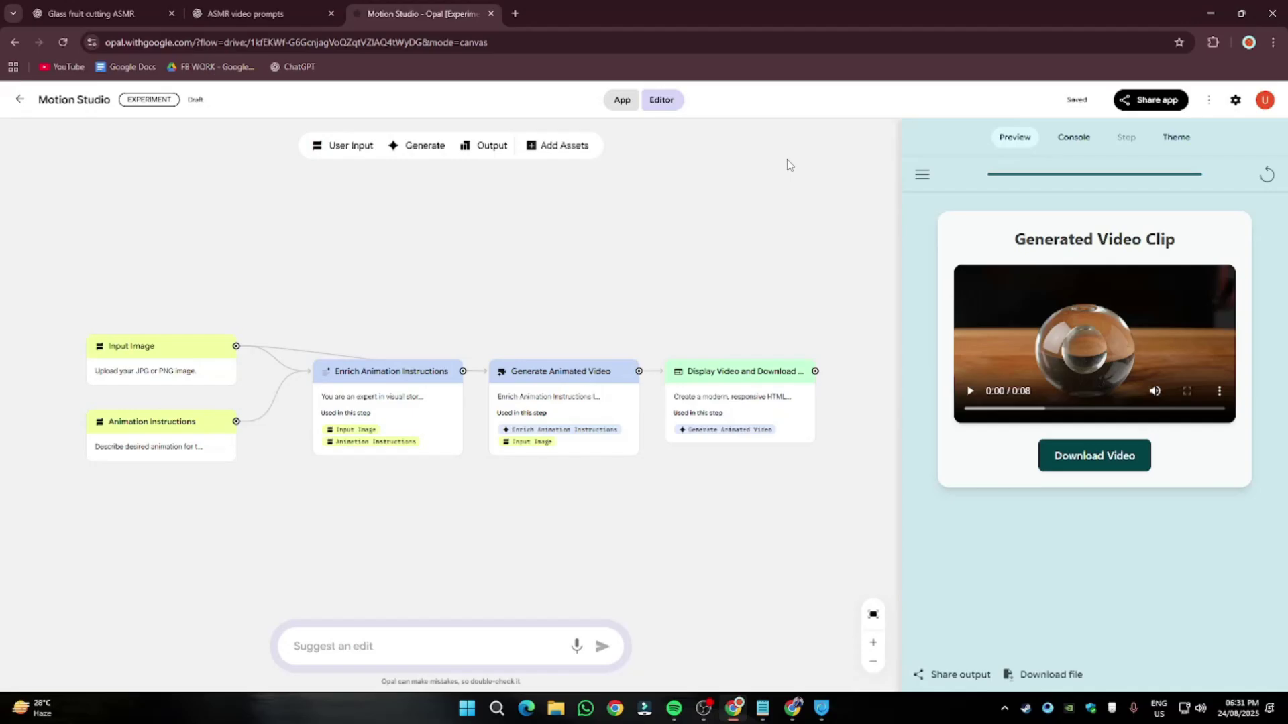
- Copy the Prompt 2 glass strawberry paragraph from the ChatGPT conversation
click(253, 14)
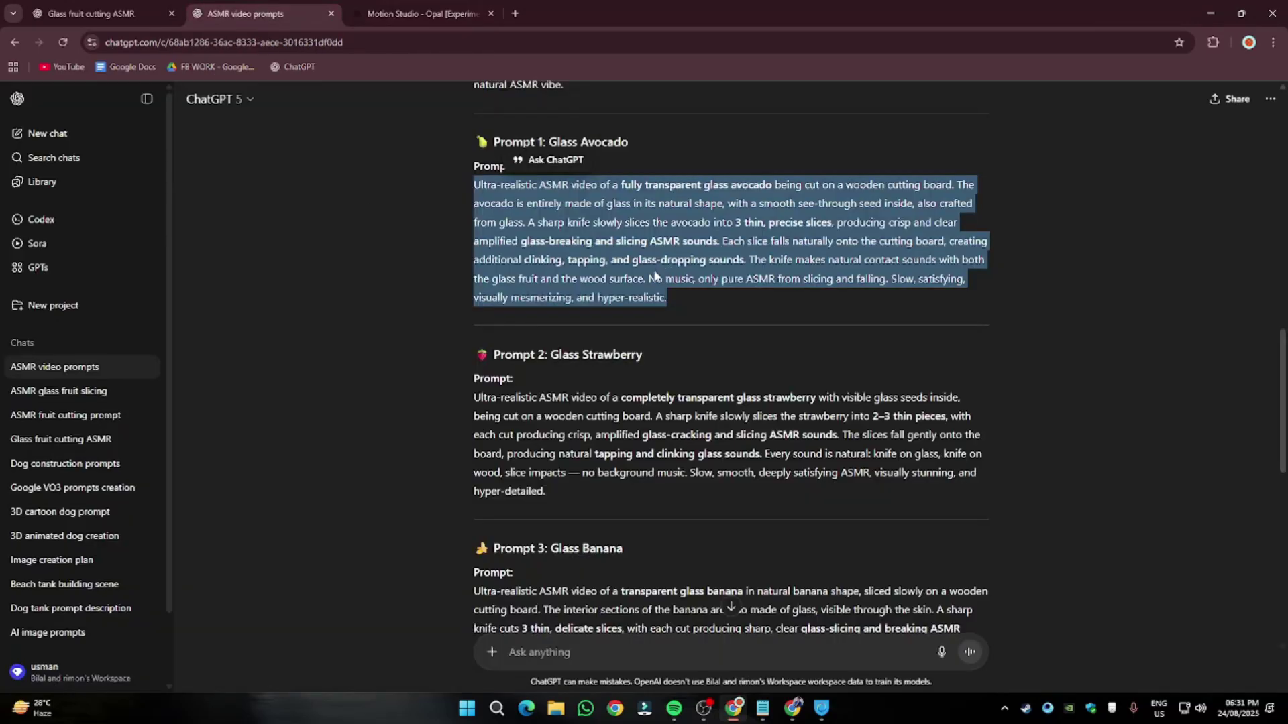
scroll(581, 399, down, 1)
drag(478, 332, 571, 420)
key(ctrl+c)
- Restart the Motion Studio preview, skip the image step, and submit the strawberry prompt
click(431, 9)
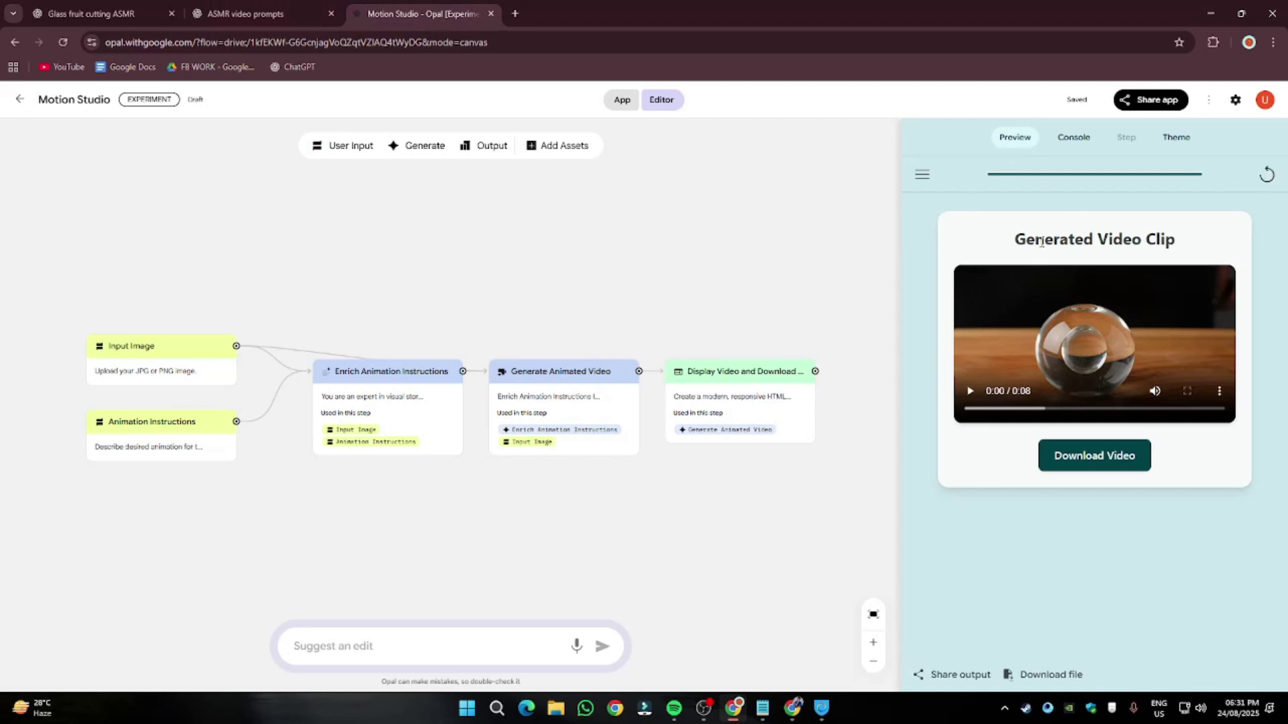
click(1100, 559)
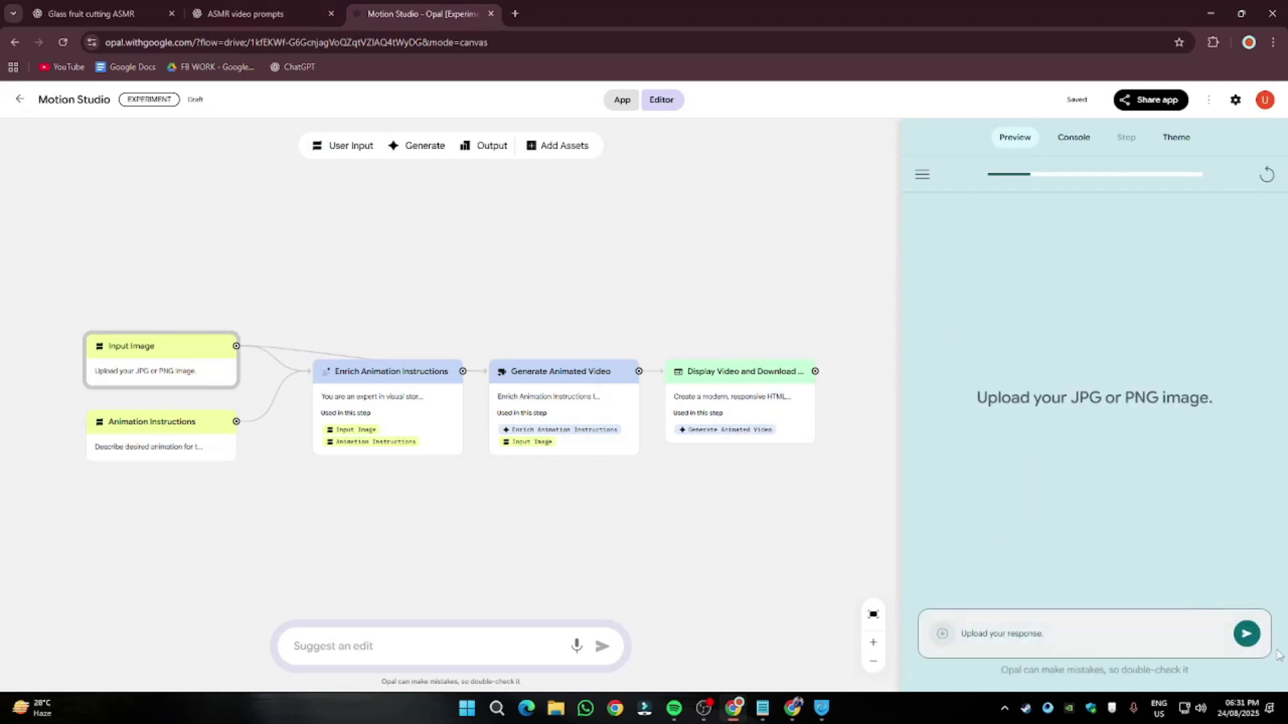
click(1247, 634)
key(ctrl+v)
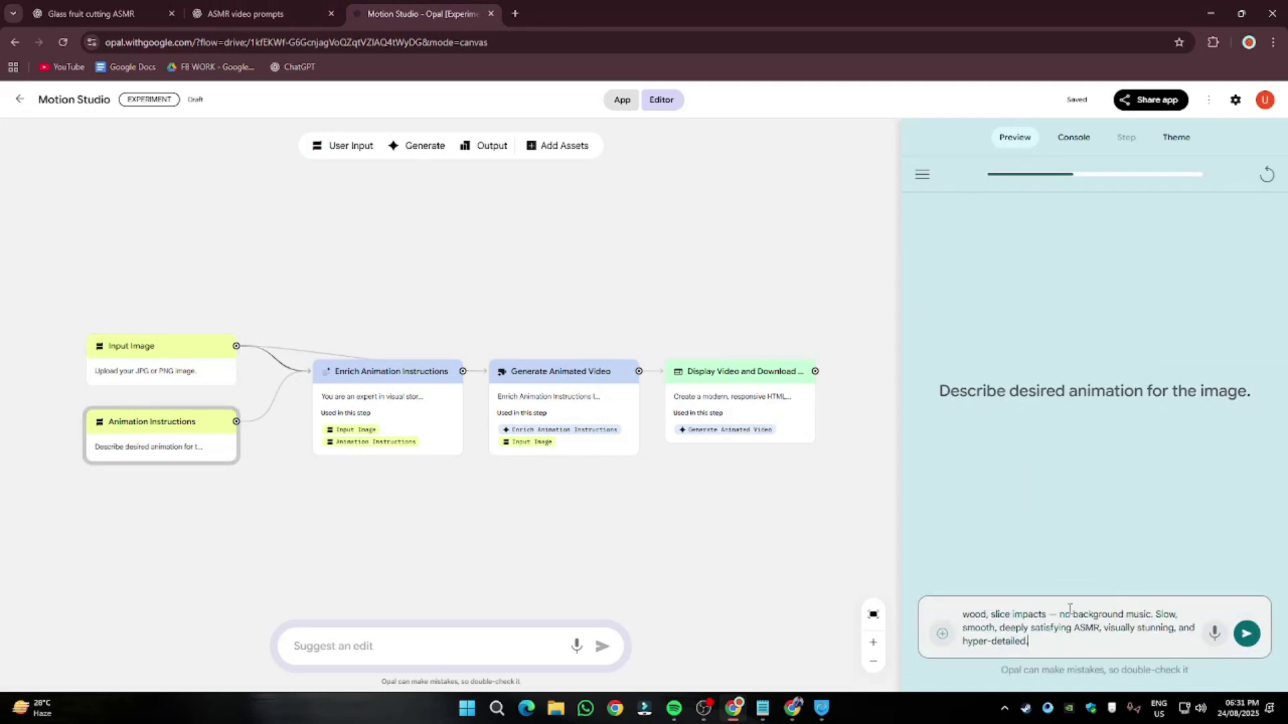
click(1246, 634)
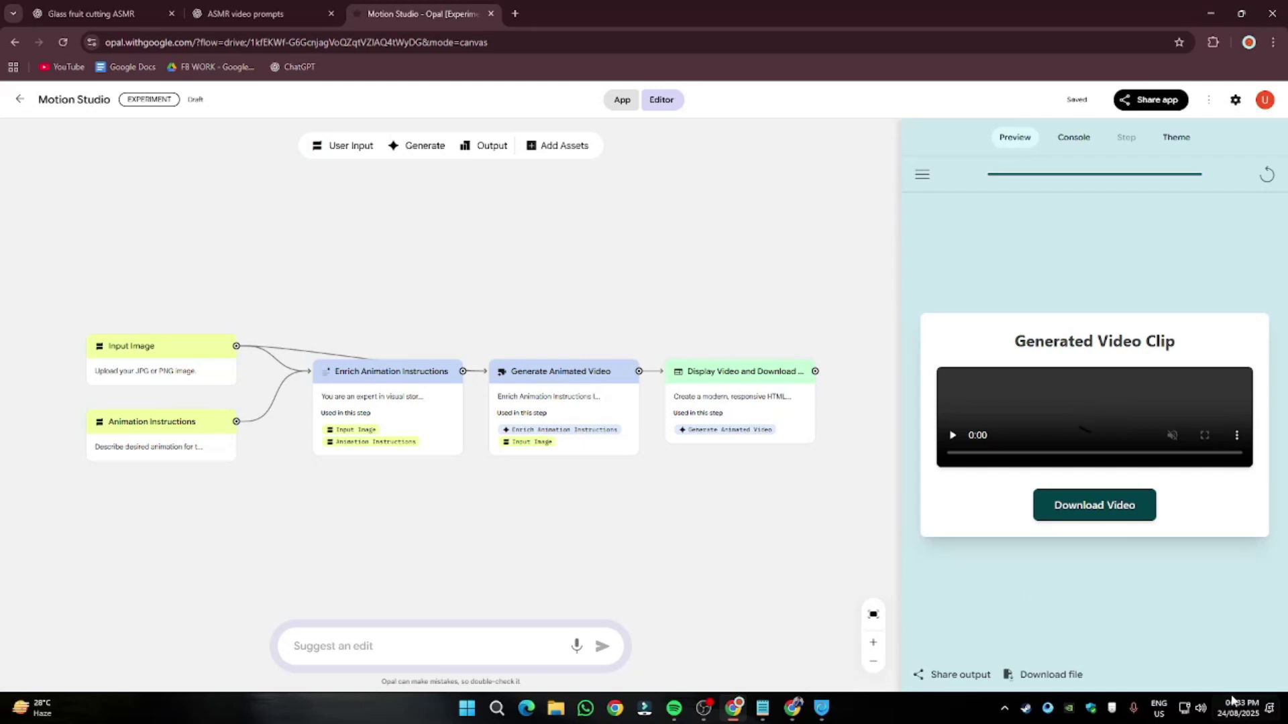
- Watch the strawberry clip unmuted from about 3 seconds, pause it, and return to the editor
mouse_move(1237, 713)
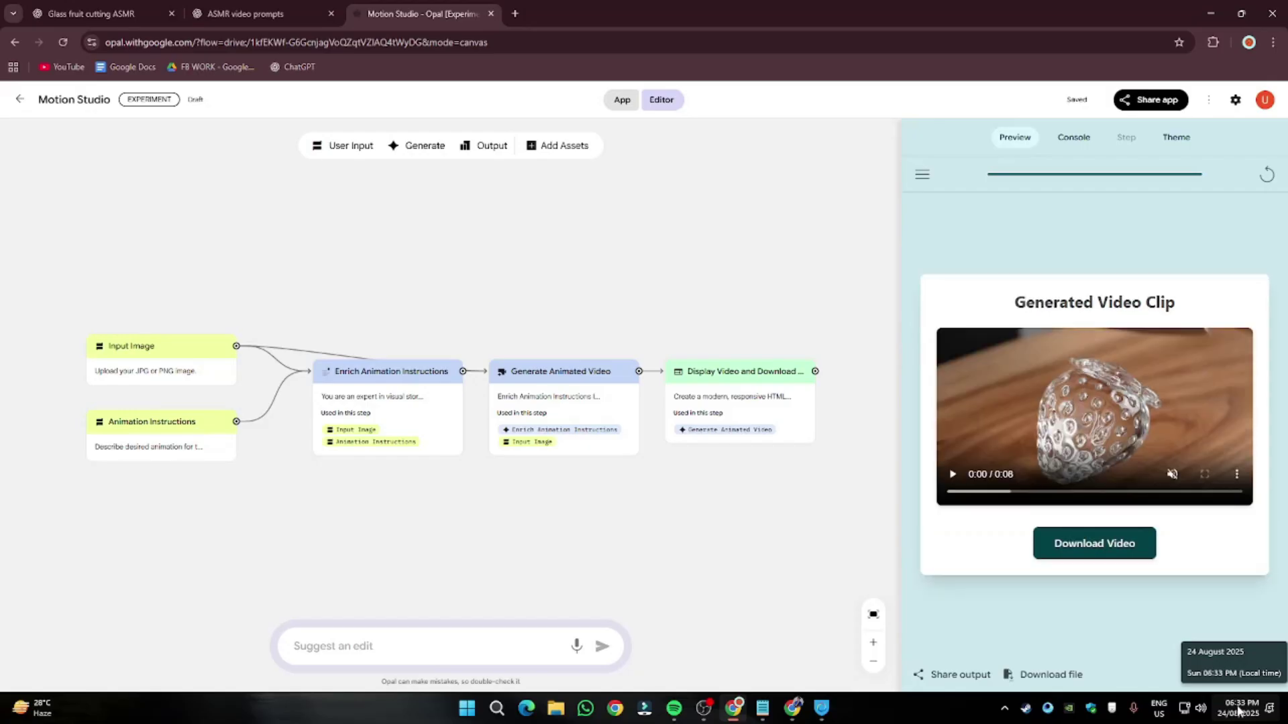
click(624, 100)
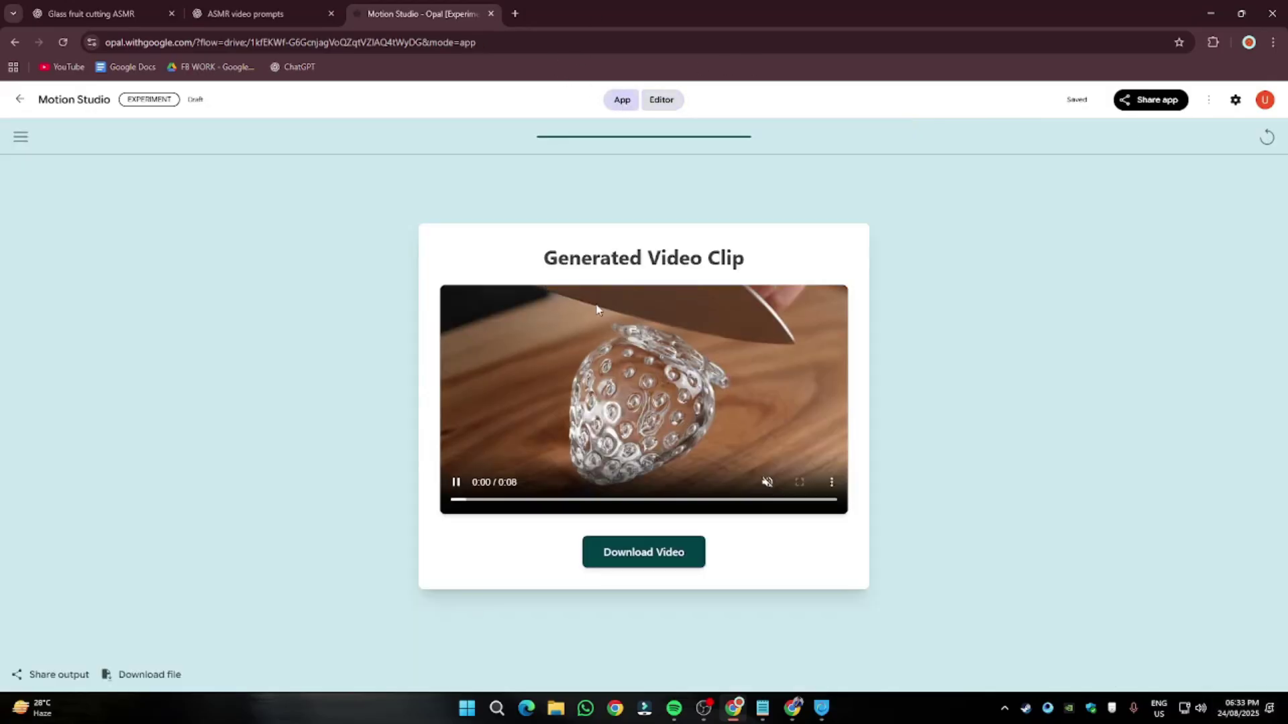
click(768, 483)
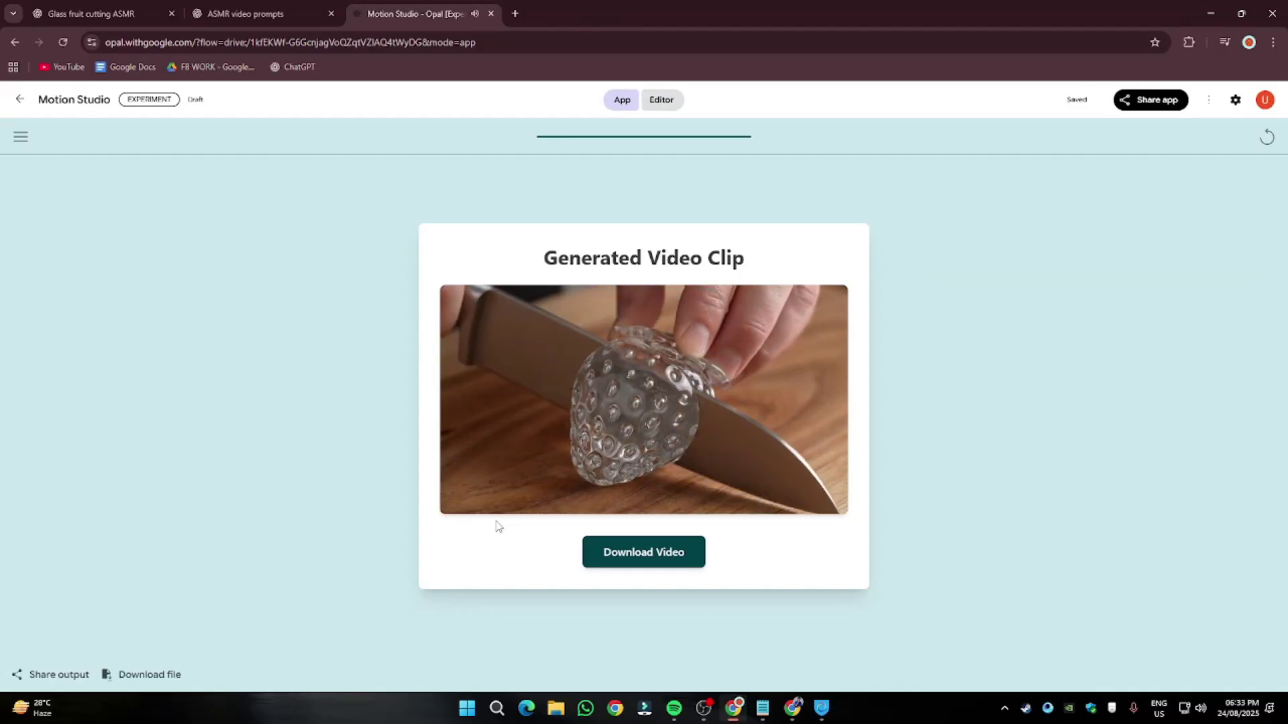
mouse_move(561, 400)
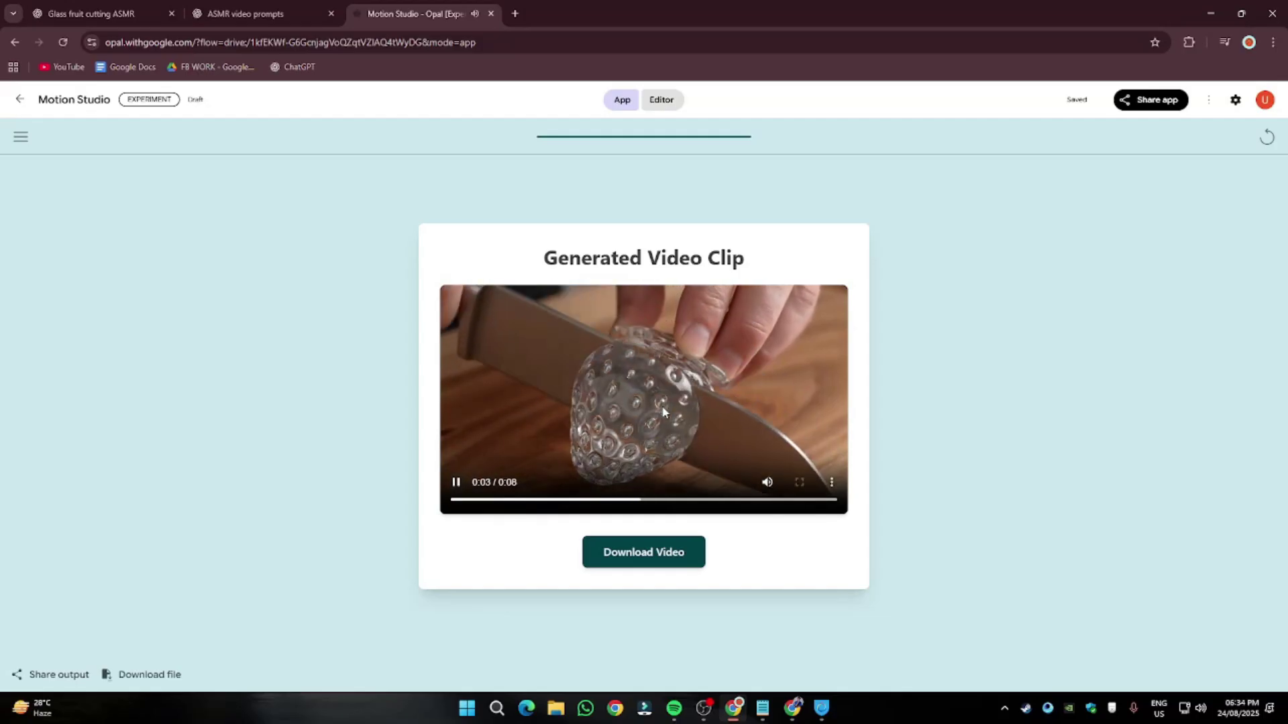
click(611, 500)
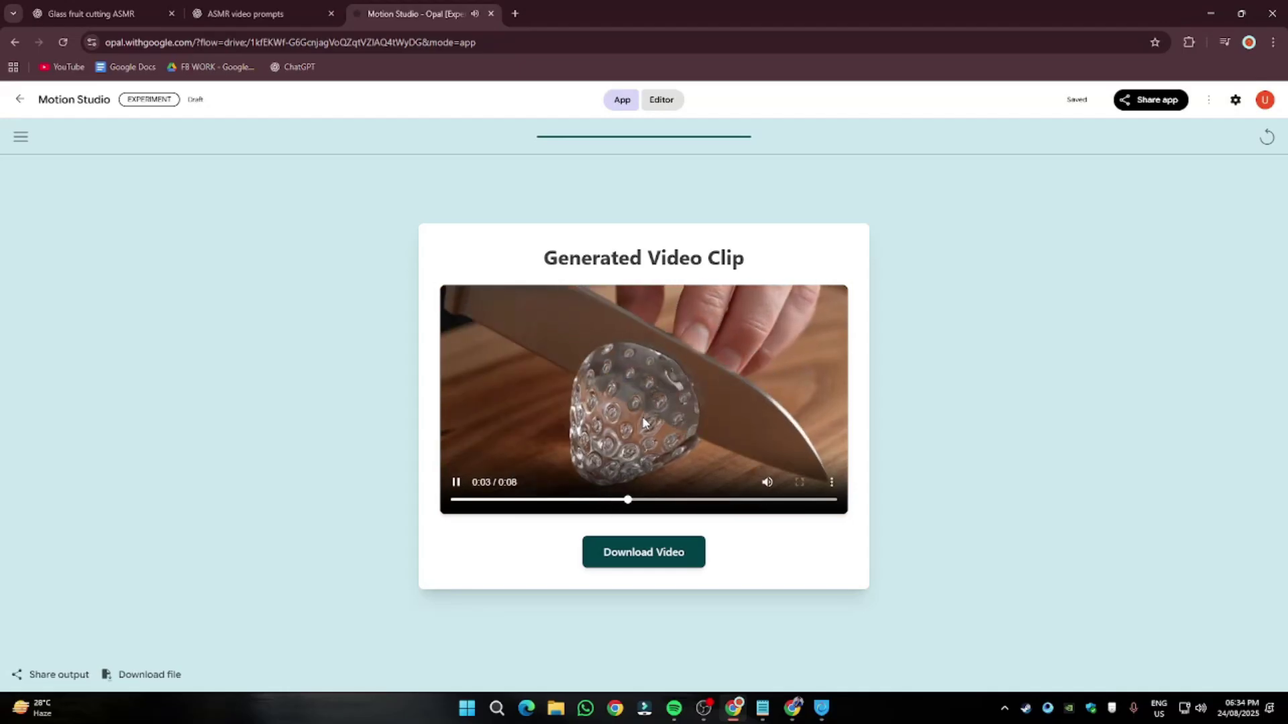
click(452, 482)
click(661, 100)
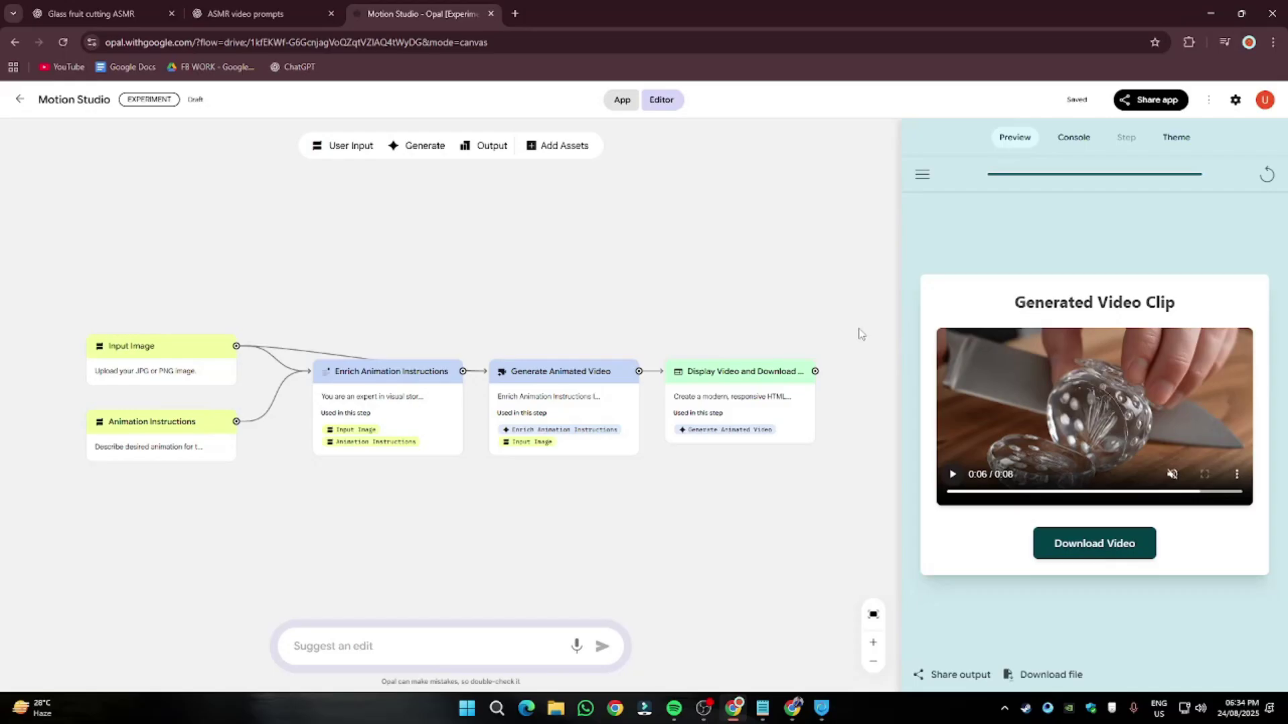
click(261, 13)
scroll(746, 350, up, 20)
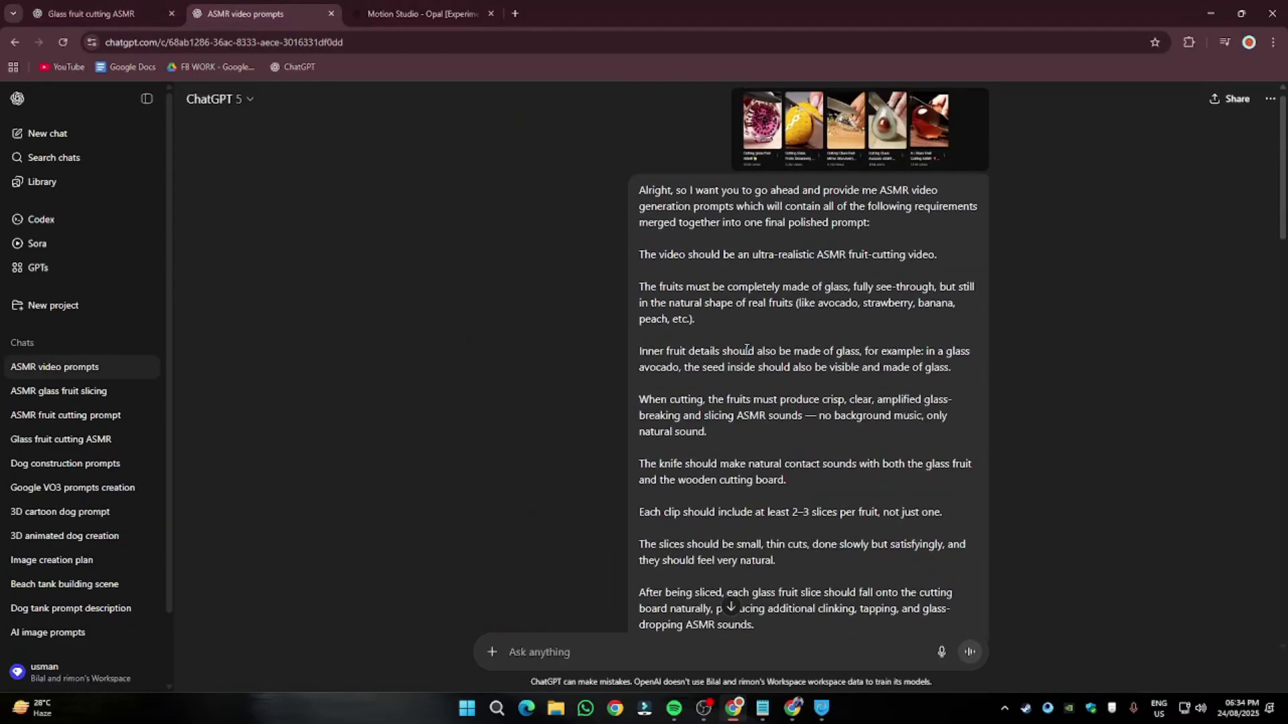
click(791, 161)
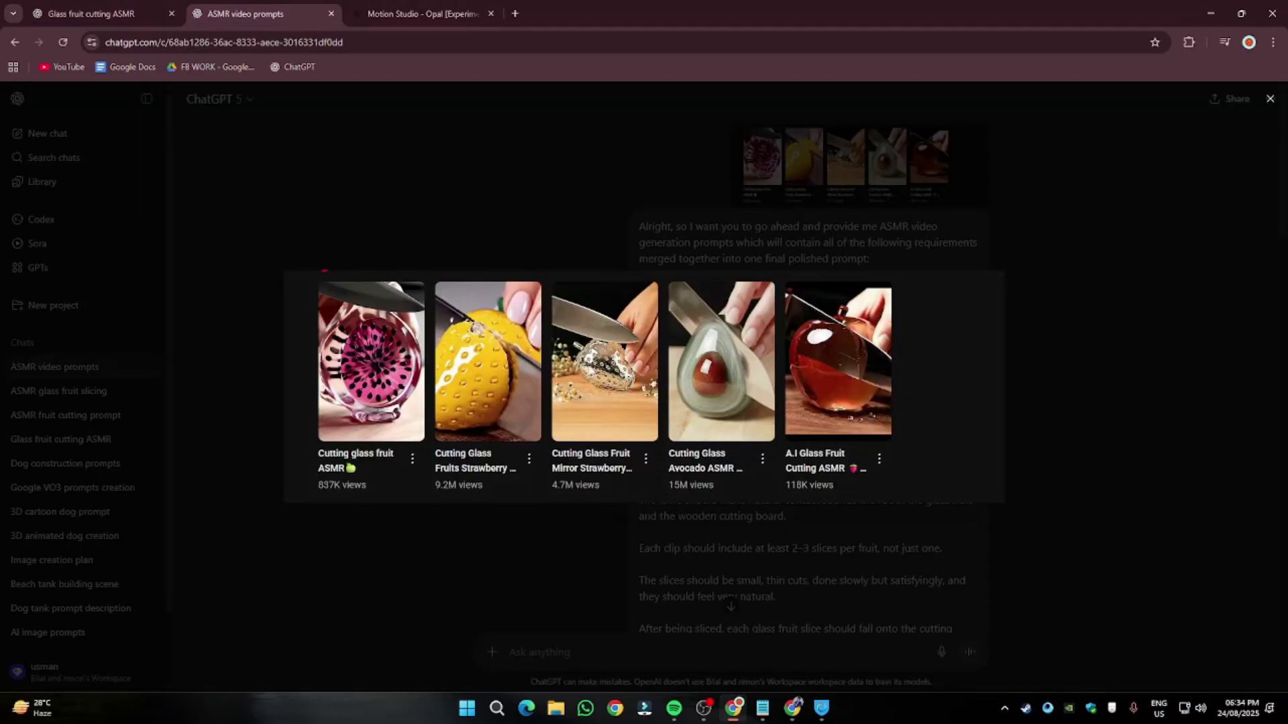
click(555, 172)
scroll(701, 164, down, 2)
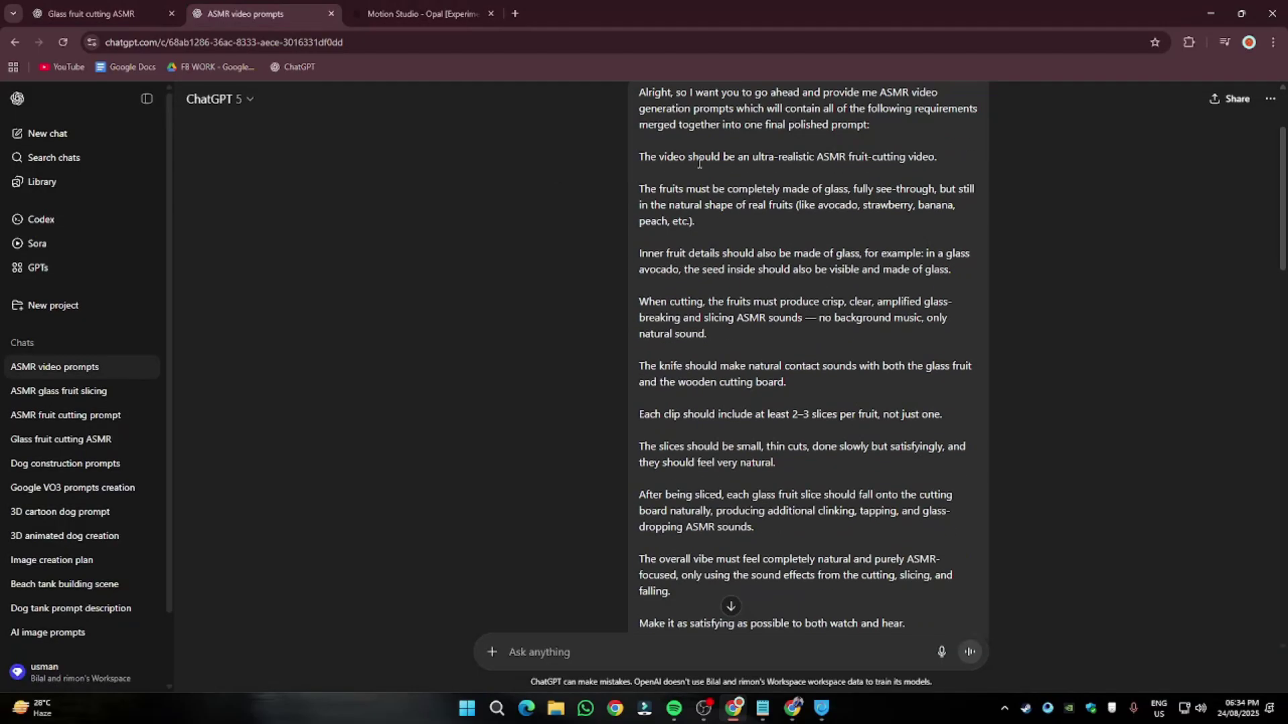
click(763, 708)
scroll(854, 358, up, 3)
scroll(854, 359, up, 2)
click(964, 175)
click(428, 8)
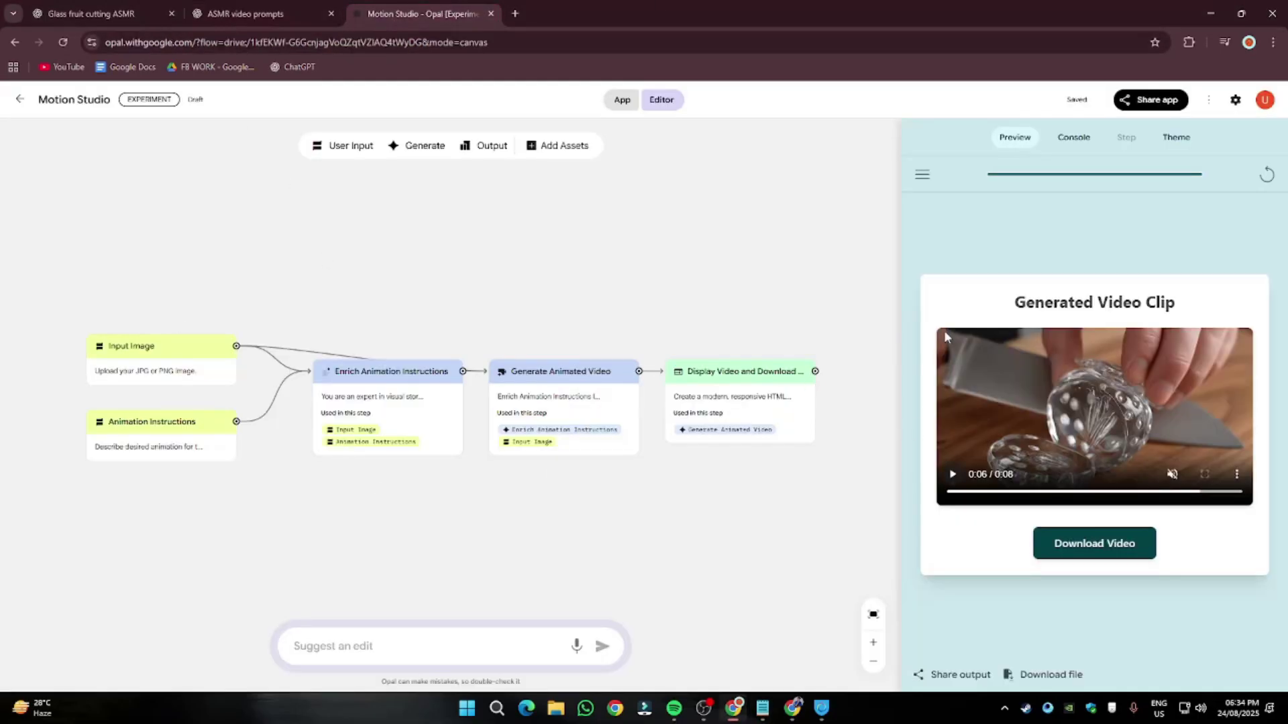
click(262, 14)
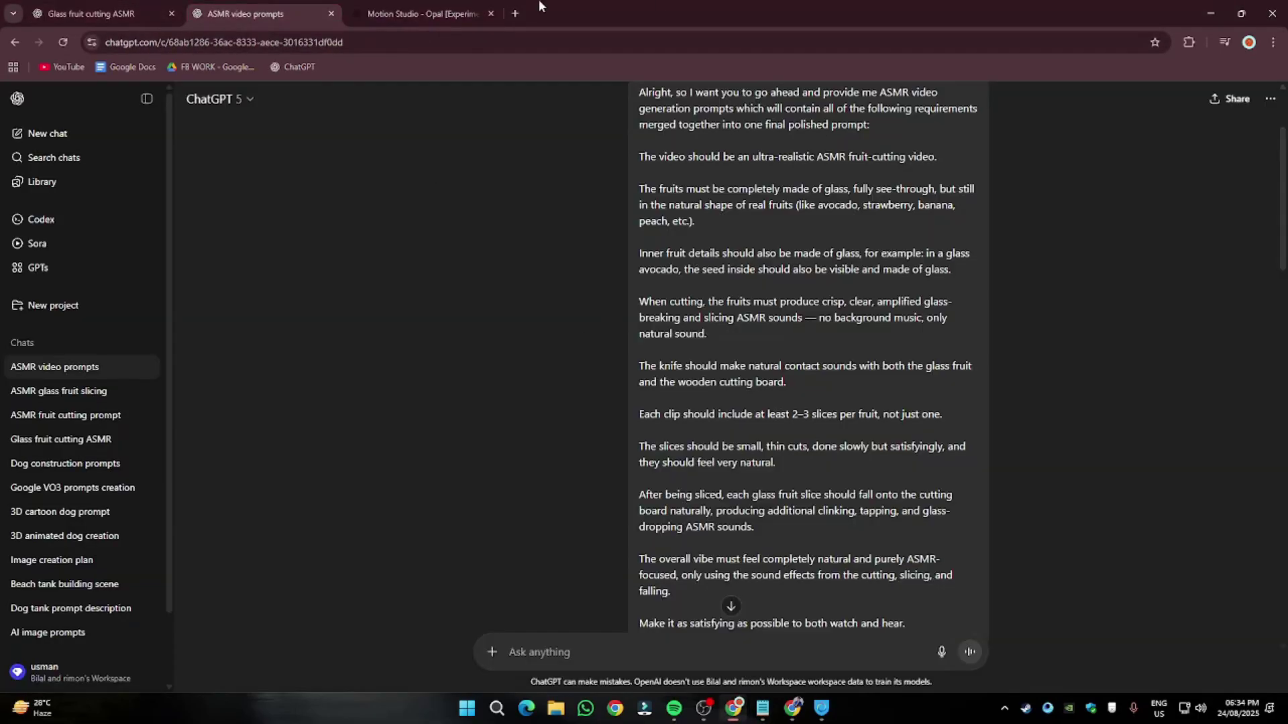
click(449, 8)
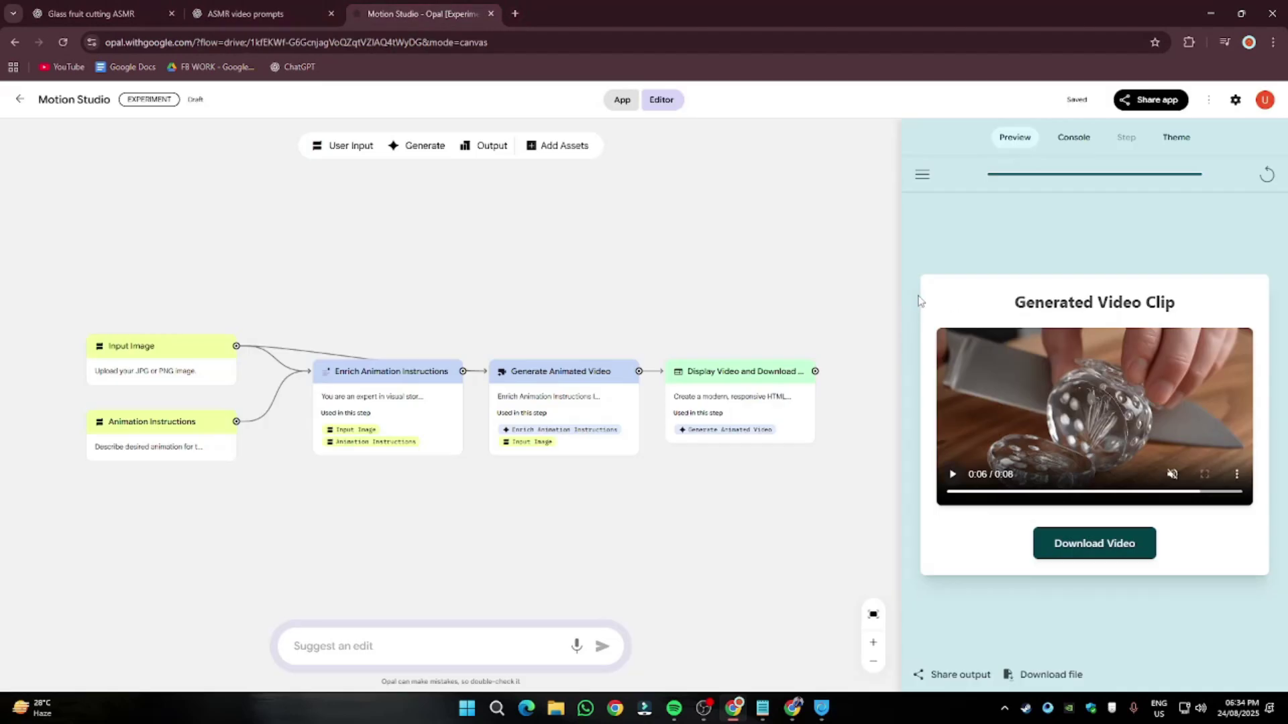